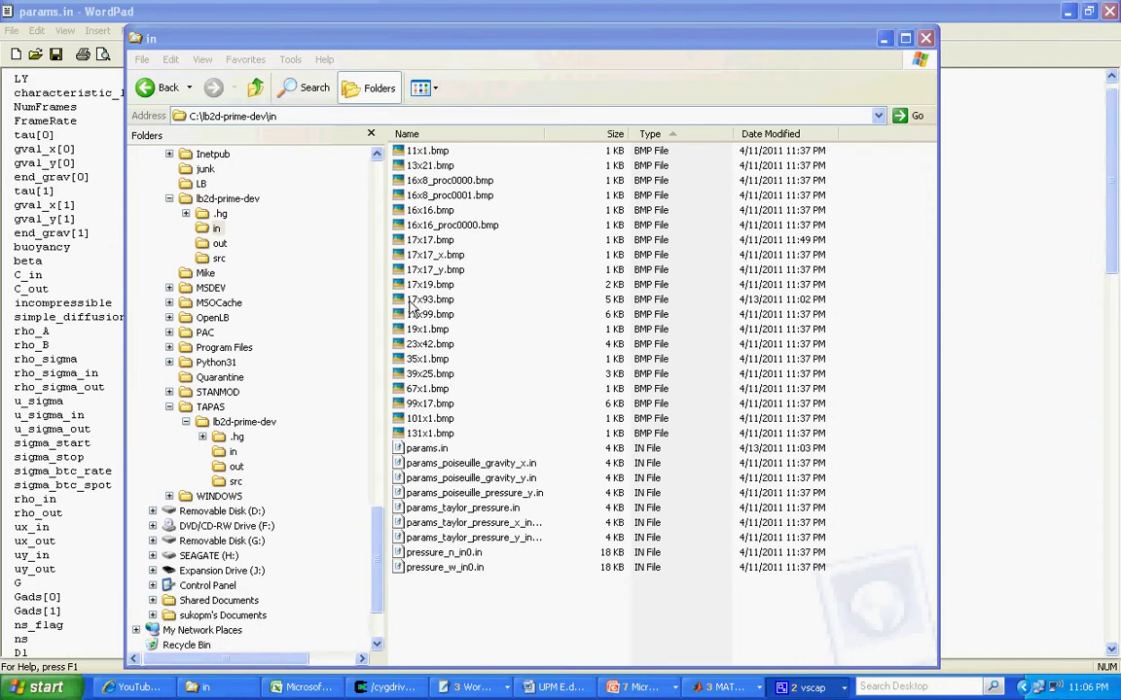
Step: Open 17x93.bmp from the lb2d-prime-dev in folder in Paint using Open With
{"action": "left_click", "coordinate": [412, 301]}
{"action": "right_click", "coordinate": [411, 304]}
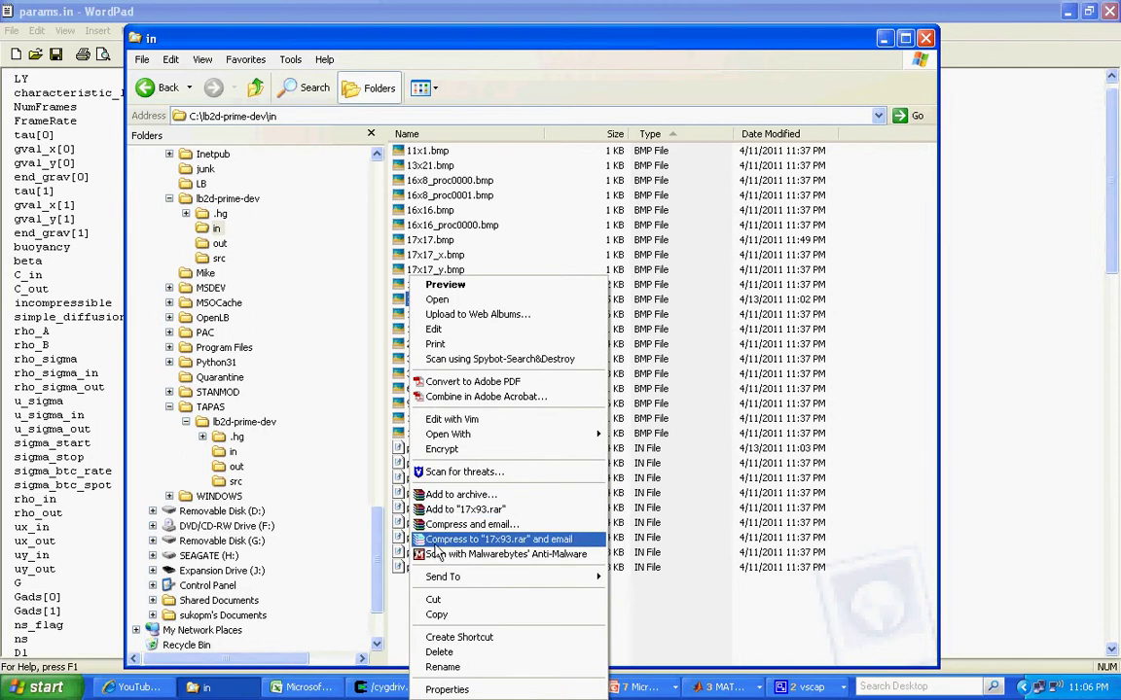
{"action": "mouse_move", "coordinate": [453, 440]}
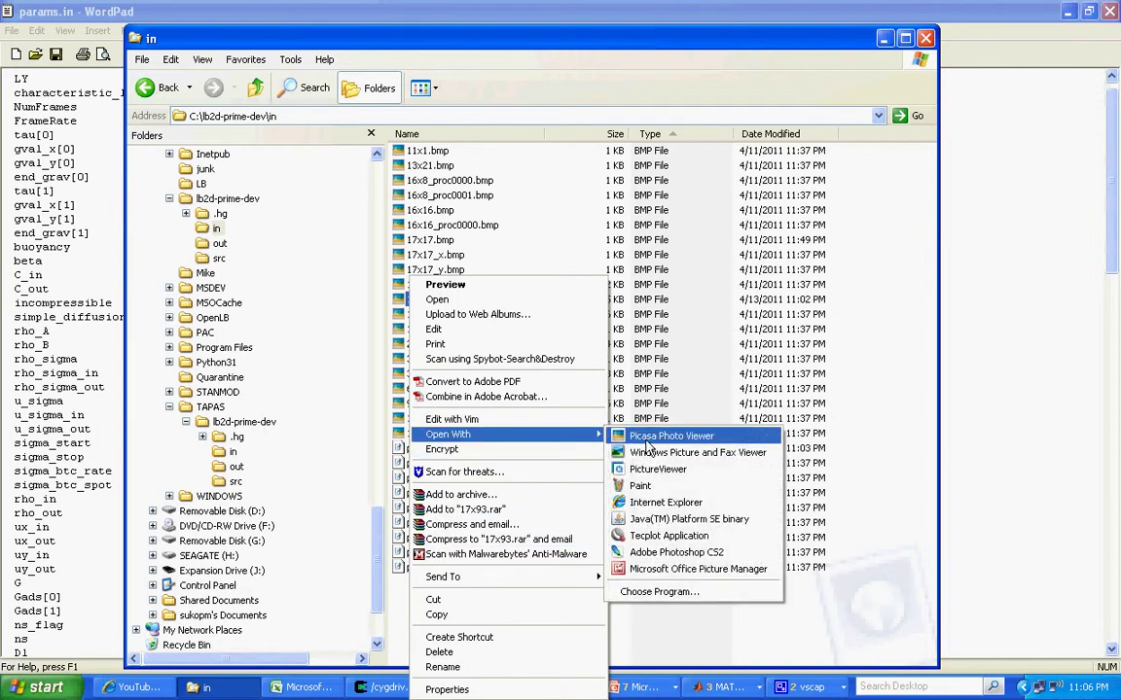
{"action": "left_click", "coordinate": [667, 487]}
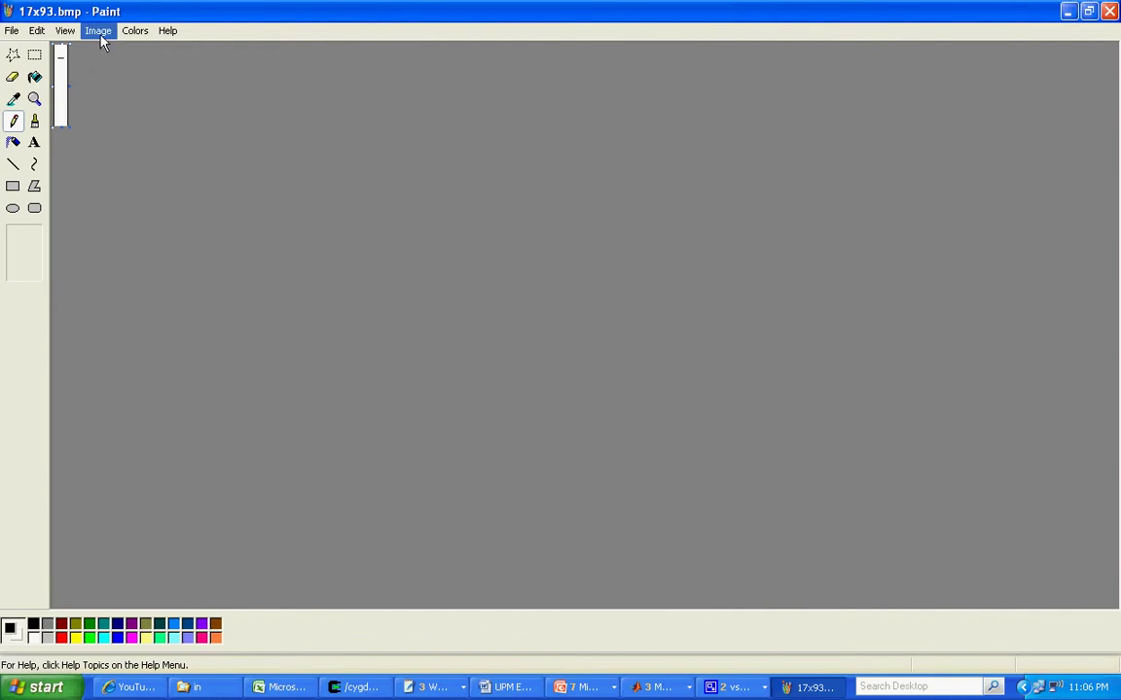
Step: Zoom the image to 800% and draw a red line along the black bar to measure it (~7 px)
{"action": "left_click", "coordinate": [98, 32]}
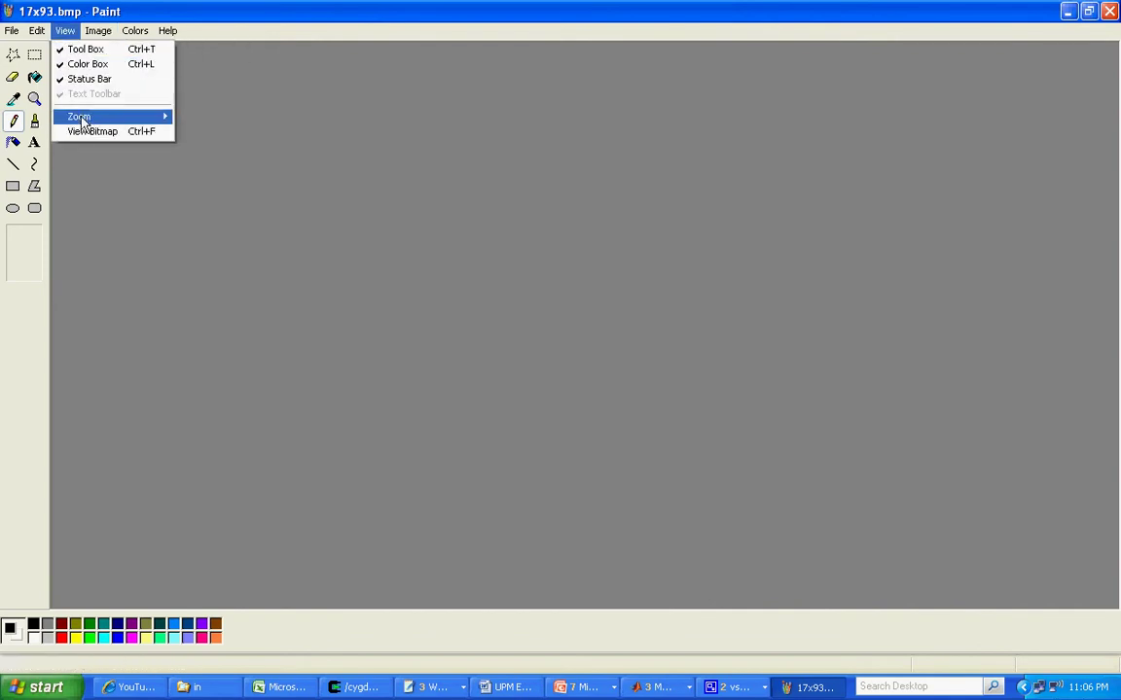
{"action": "mouse_move", "coordinate": [82, 119]}
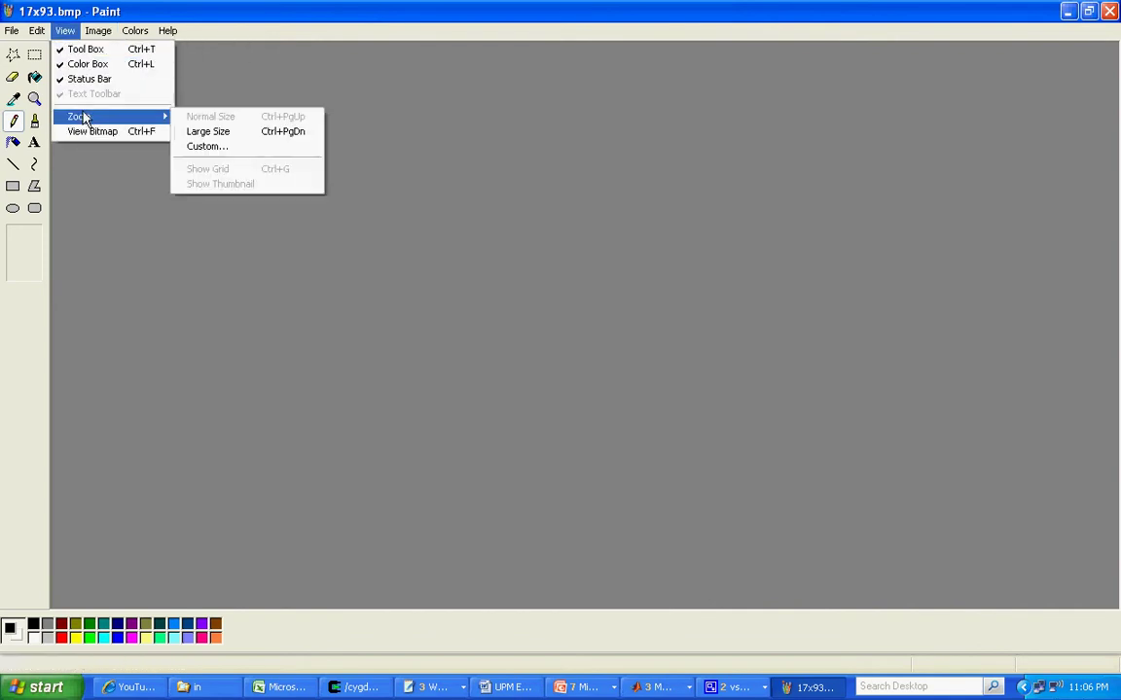
{"action": "left_click", "coordinate": [232, 147]}
{"action": "left_click", "coordinate": [156, 150]}
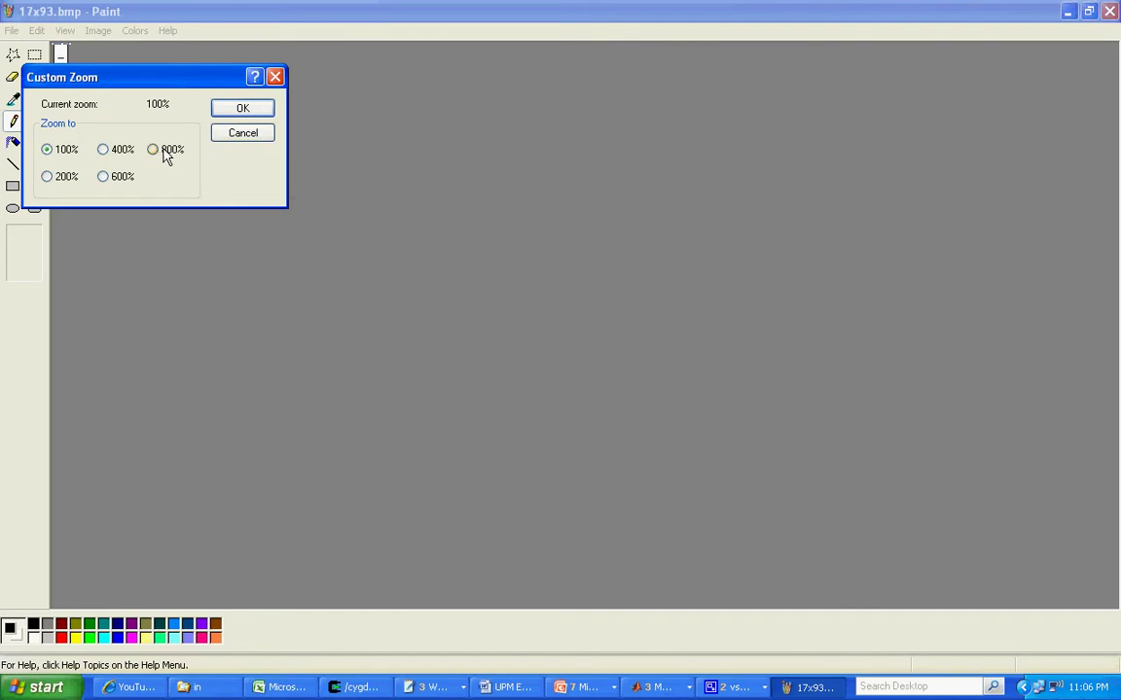
{"action": "left_click", "coordinate": [243, 110]}
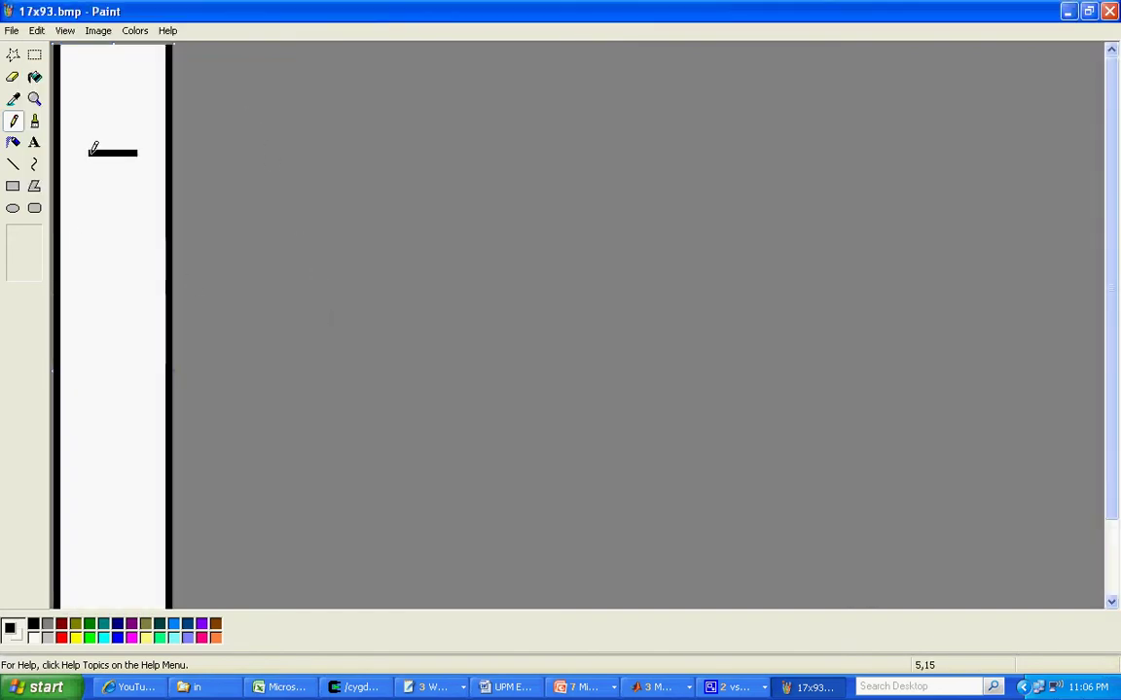
{"action": "left_click", "coordinate": [12, 165]}
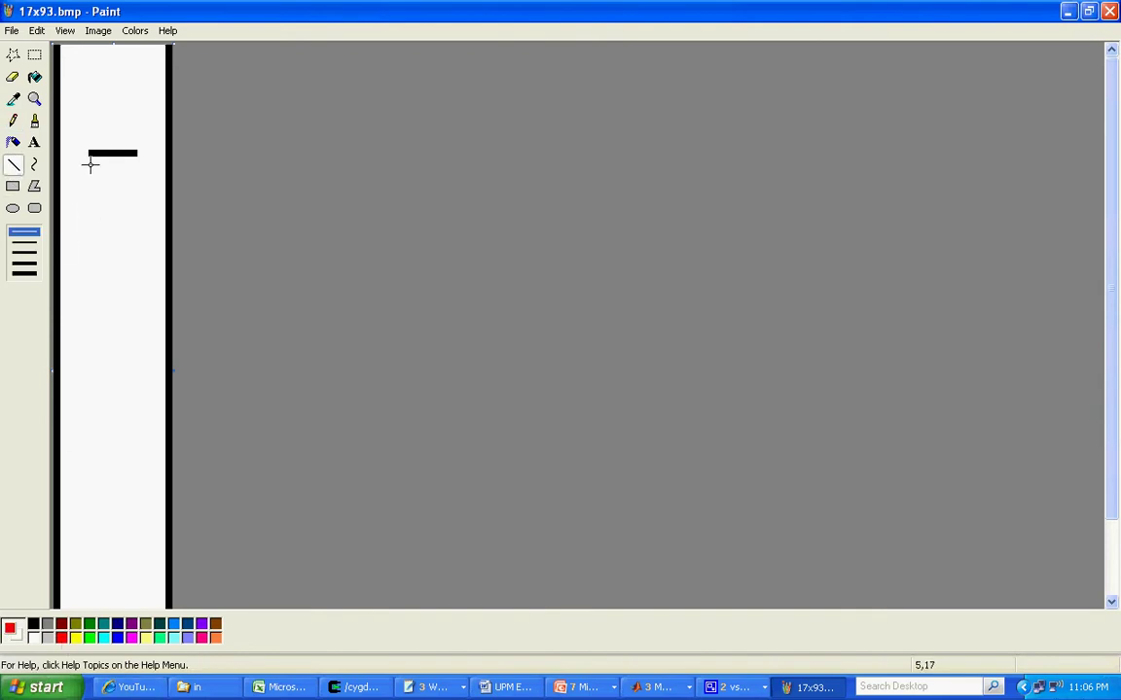
{"action": "left_click_drag", "start_coordinate": [91, 153], "coordinate": [132, 153]}
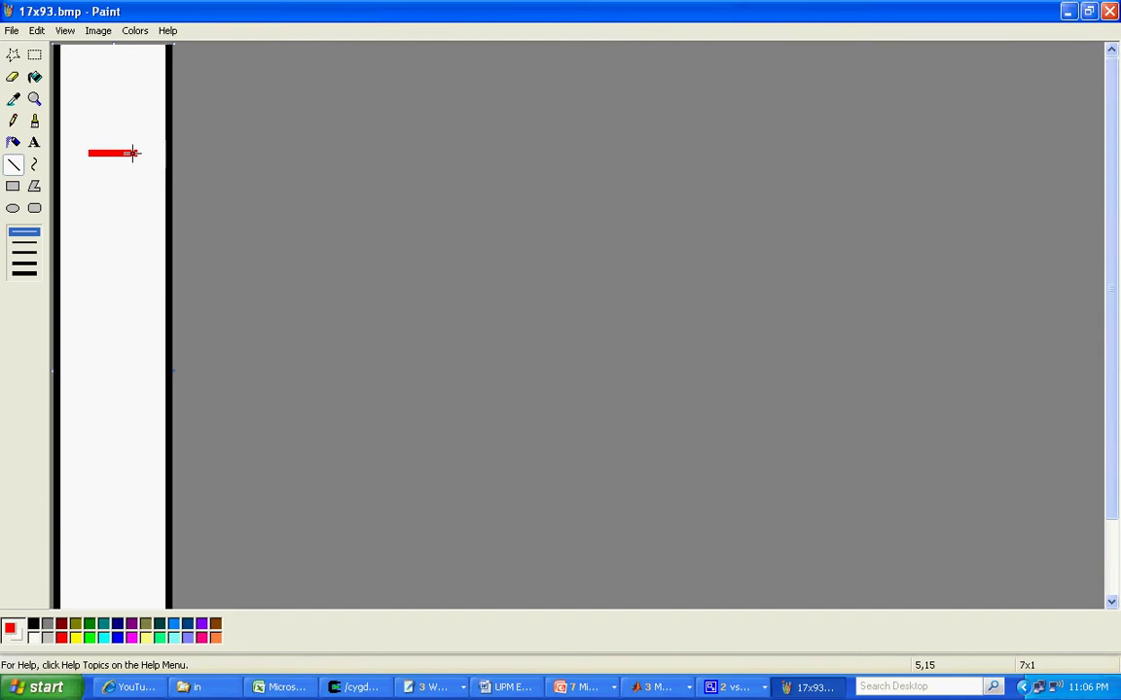
{"action": "mouse_move", "coordinate": [133, 152]}
{"action": "left_mouse_down"}
{"action": "mouse_move", "coordinate": [83, 153]}
{"action": "mouse_move", "coordinate": [125, 152]}
{"action": "left_mouse_up"}
Step: Undo the red measuring line, then close Paint, saving 17x93.bmp
{"action": "left_click", "coordinate": [37, 32]}
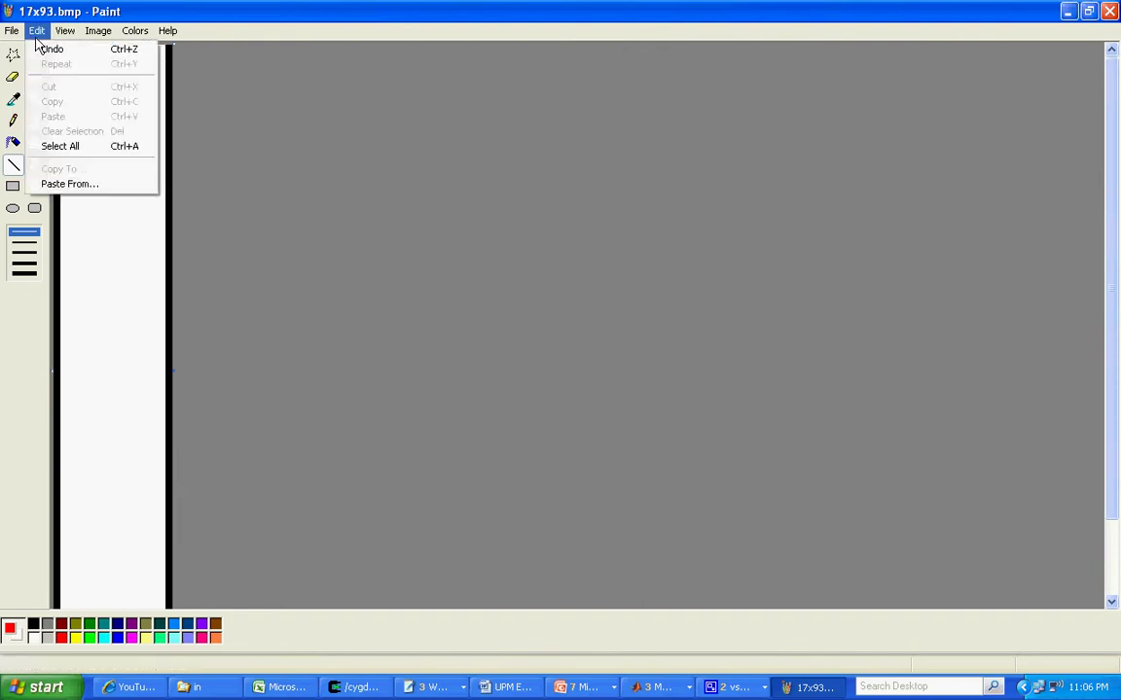
{"action": "left_click", "coordinate": [46, 50]}
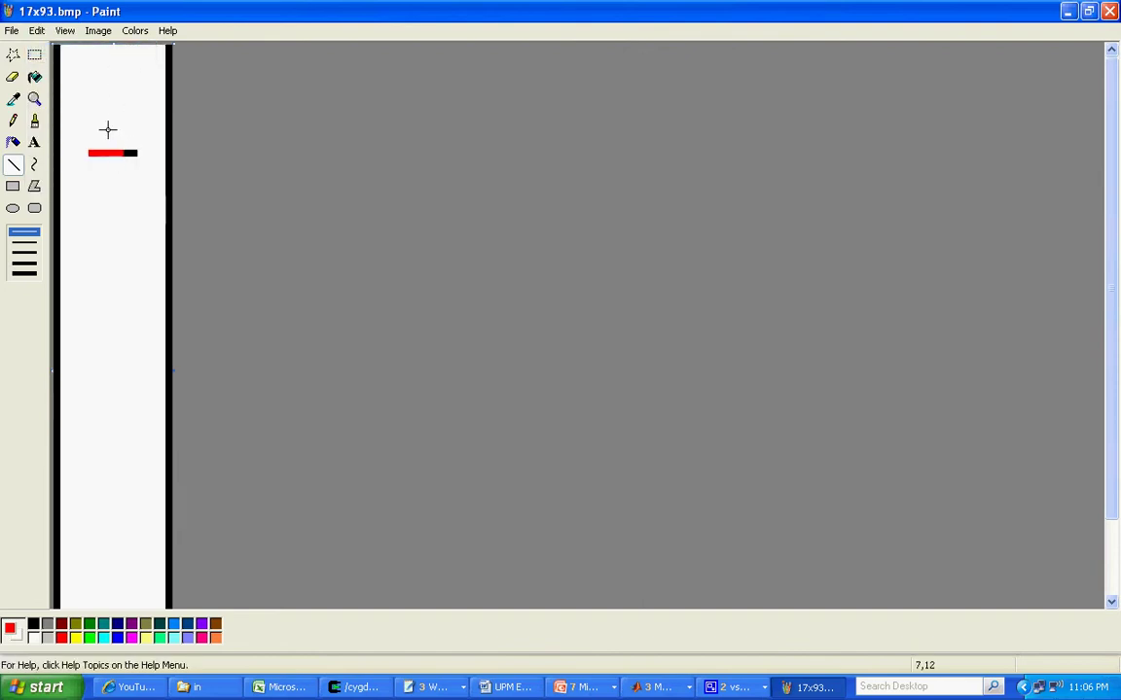
{"action": "left_click", "coordinate": [37, 30]}
{"action": "left_click", "coordinate": [45, 47]}
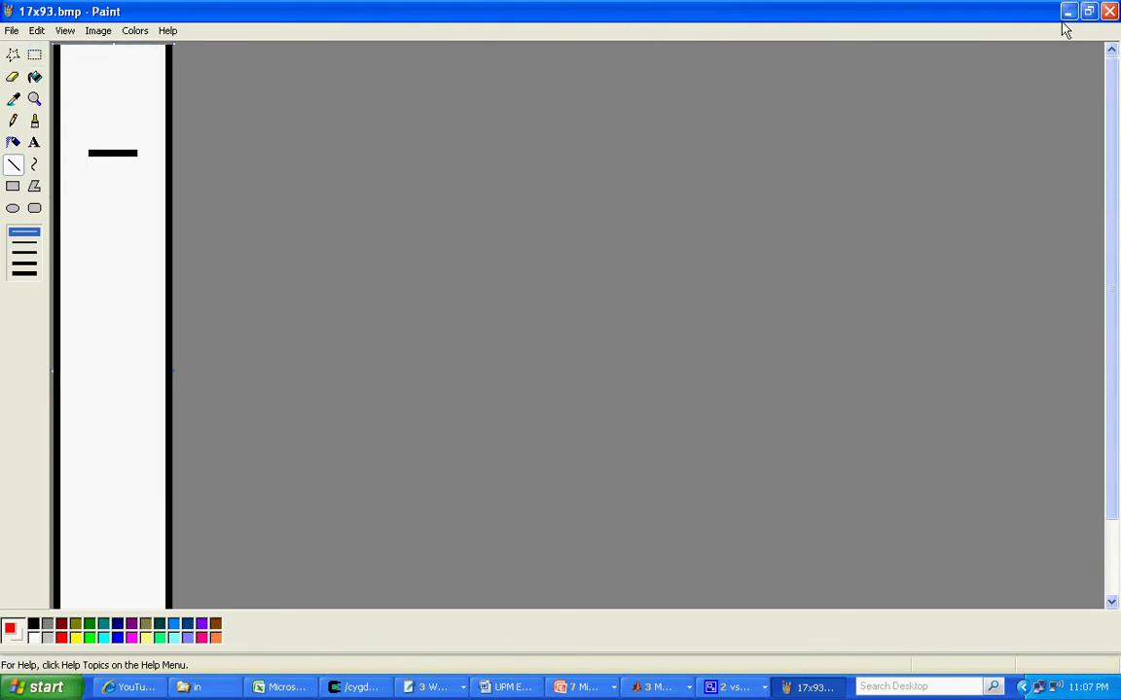
{"action": "left_click", "coordinate": [1108, 11]}
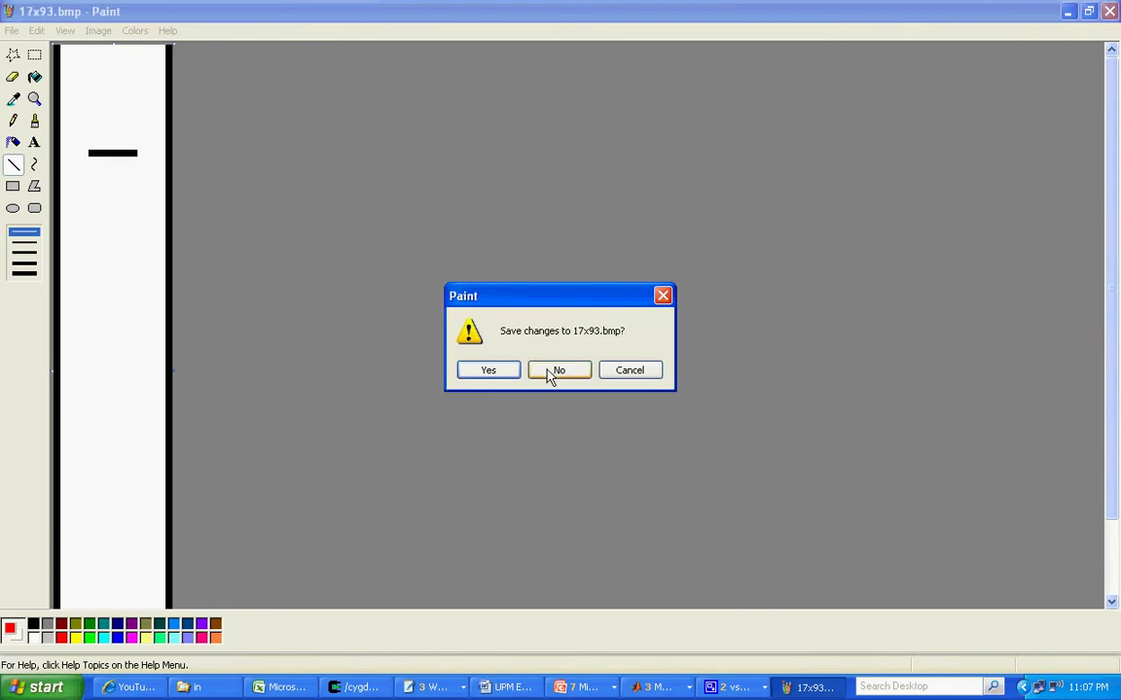
{"action": "left_click", "coordinate": [489, 374]}
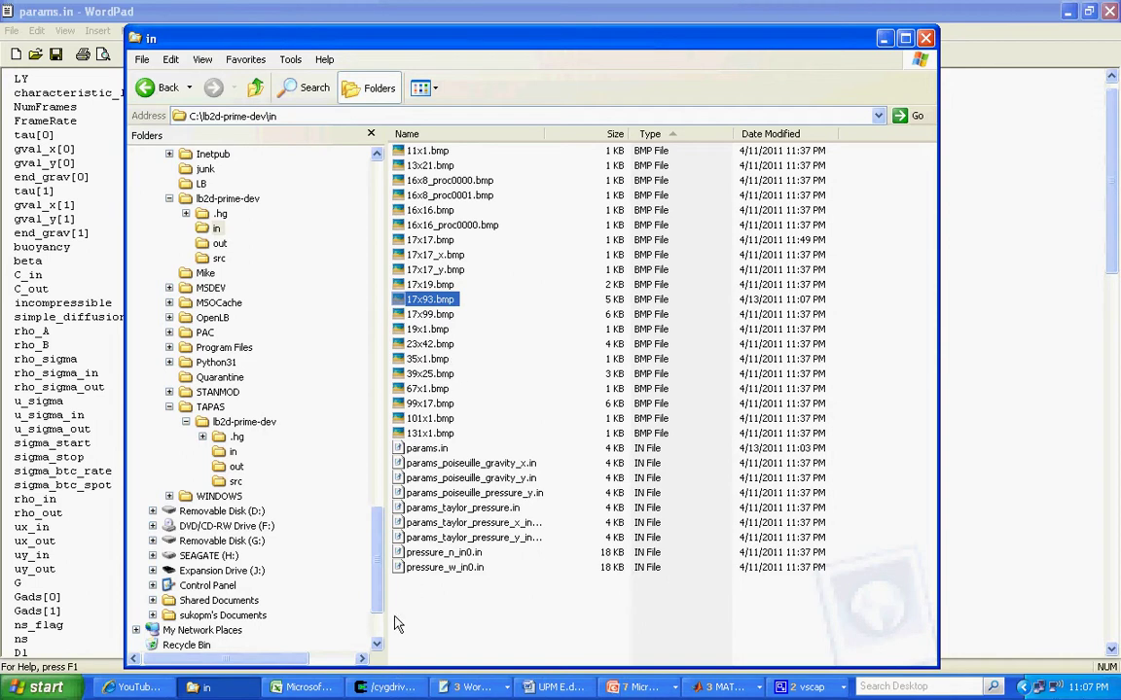
Step: In params.in, change characteristic_length from 31 to 7 and edit gval_y[0] to -.00001
{"action": "left_click", "coordinate": [472, 687]}
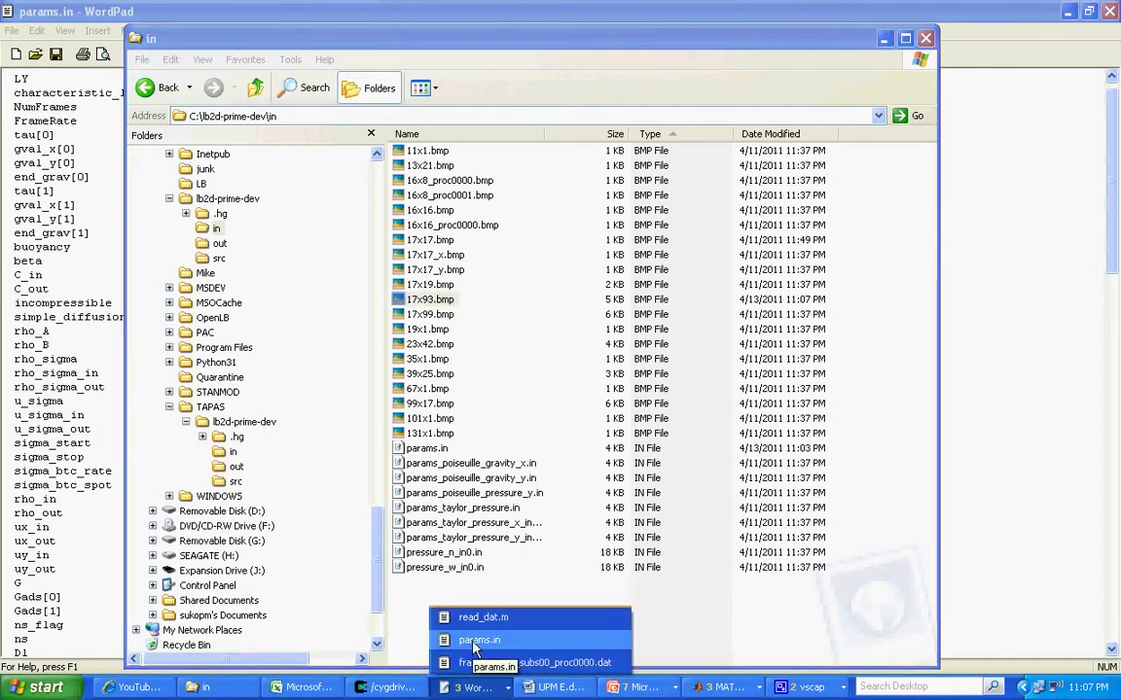
{"action": "left_click", "coordinate": [479, 640]}
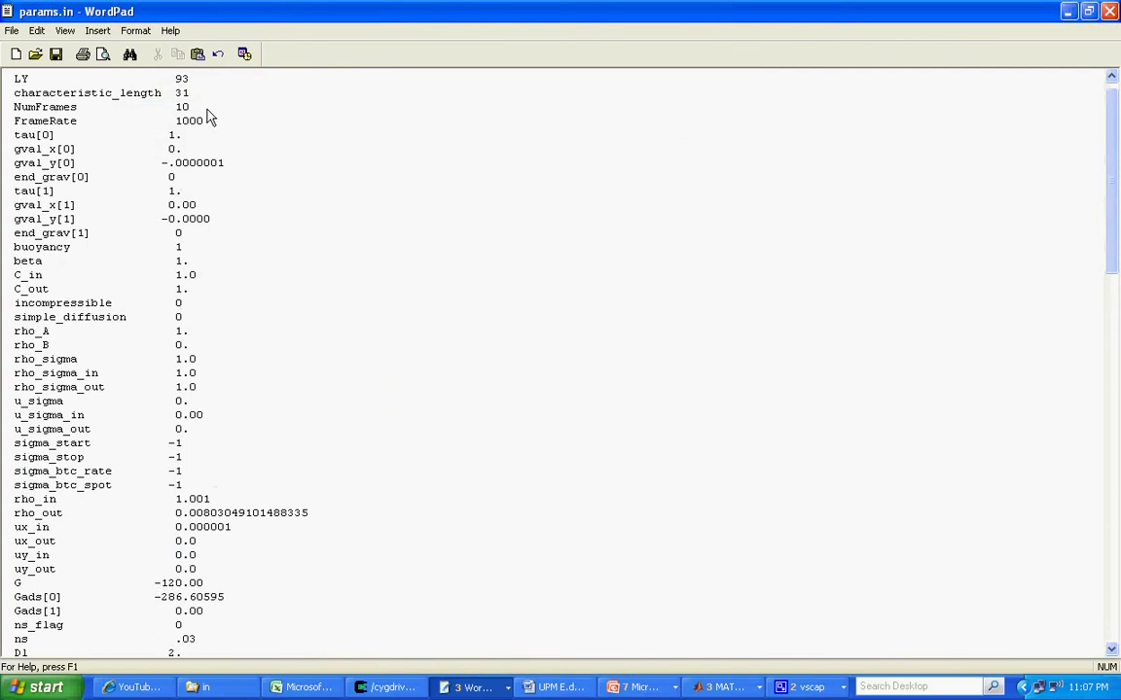
{"action": "scroll", "coordinate": [269, 125], "scroll_direction": "up", "scroll_amount": 1}
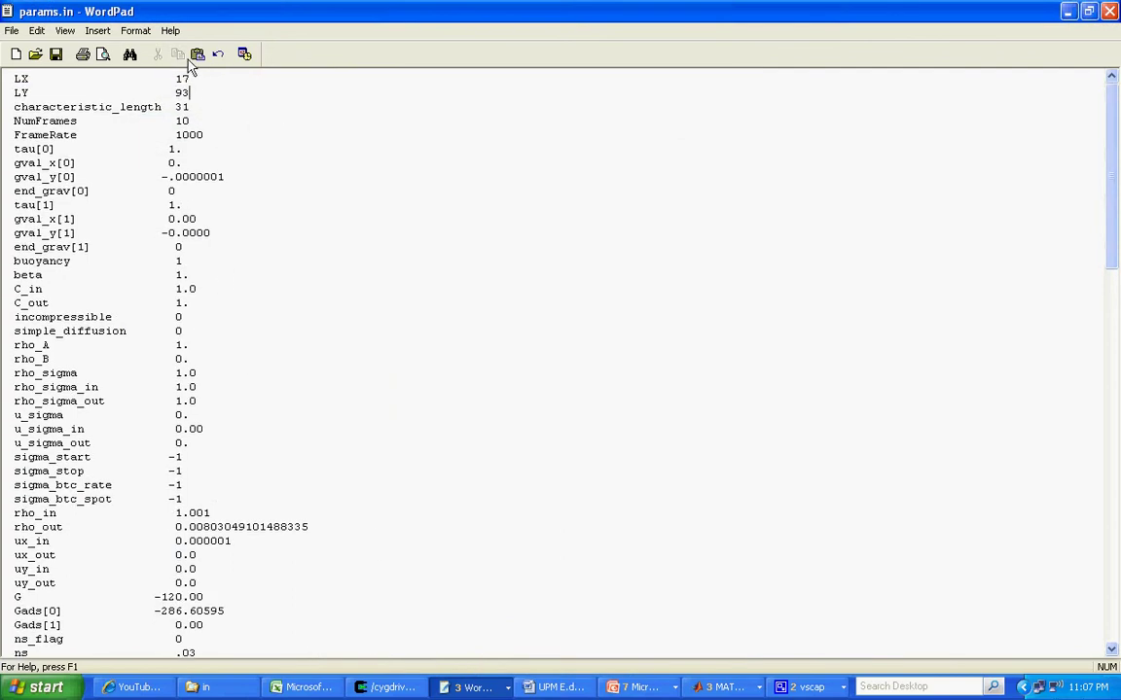
{"action": "double_click", "coordinate": [183, 108]}
{"action": "type", "text": "7"}
{"action": "left_click", "coordinate": [205, 177]}
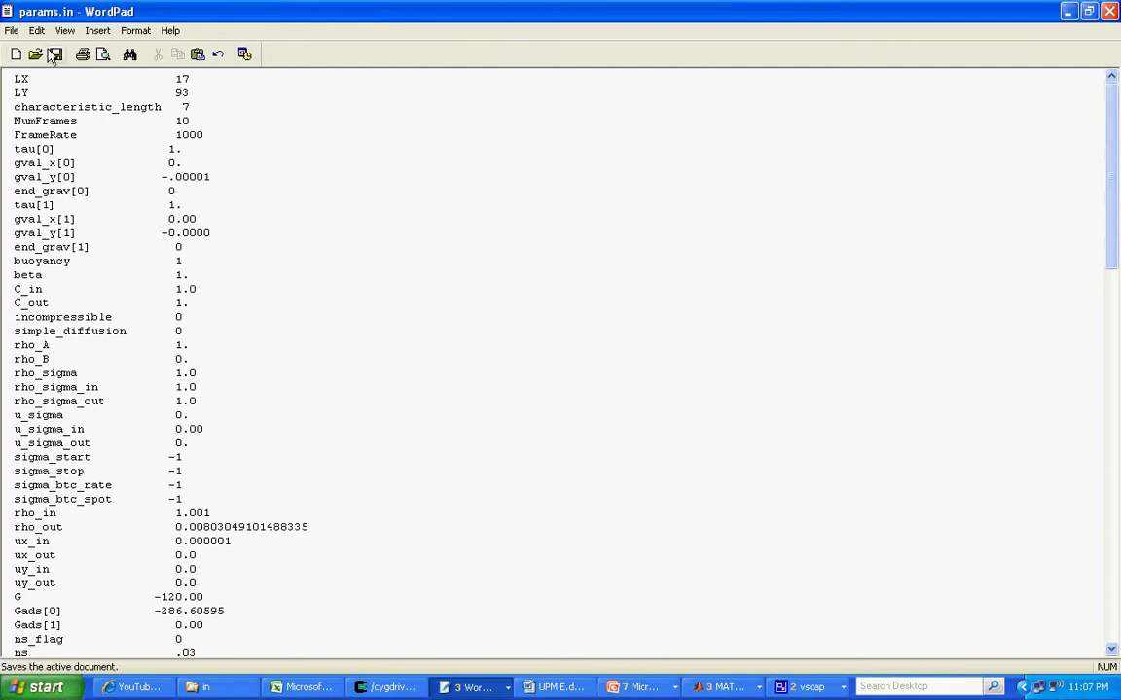
{"action": "scroll", "coordinate": [70, 273], "scroll_direction": "down", "scroll_amount": 2}
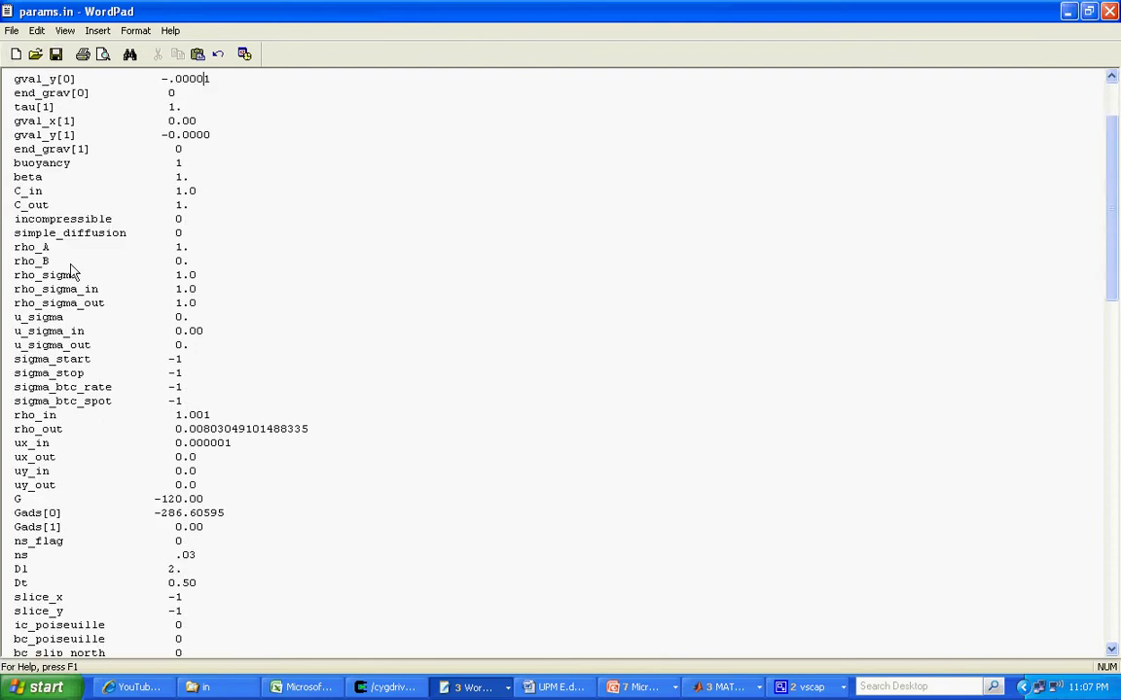
Step: Run ./lb2d_prime.exe in Cygwin on the 17x93 channel until it completes, then minimize the terminal
{"action": "left_click", "coordinate": [387, 688]}
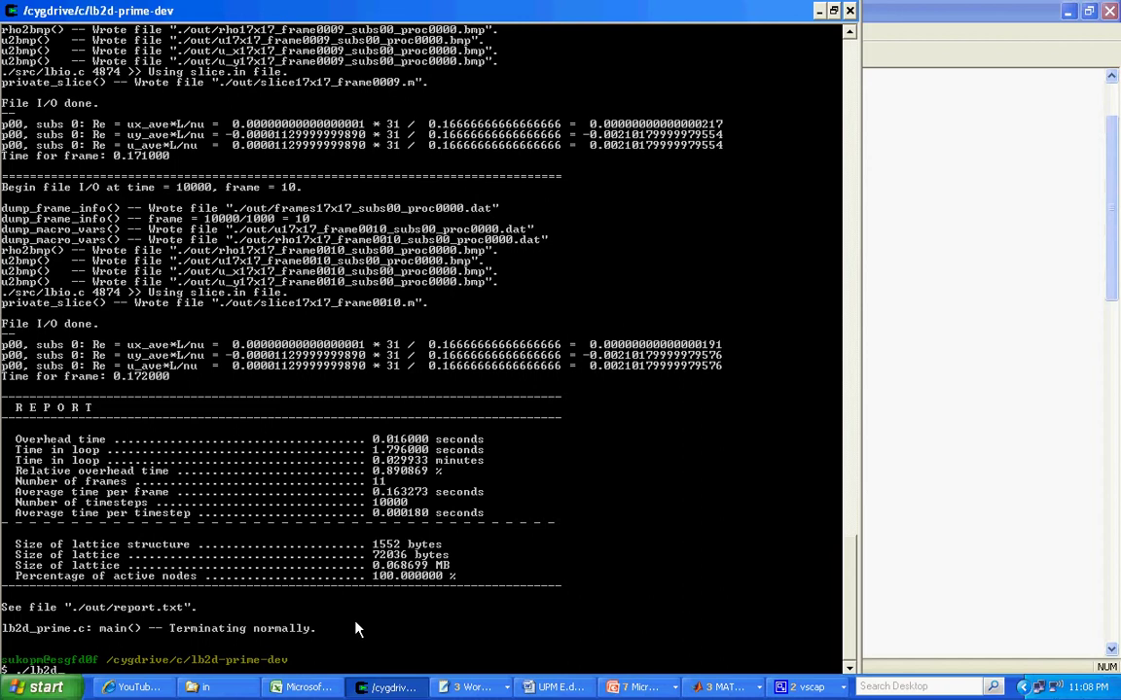
{"action": "key", "text": "Tab"}
{"action": "key", "text": "Return"}
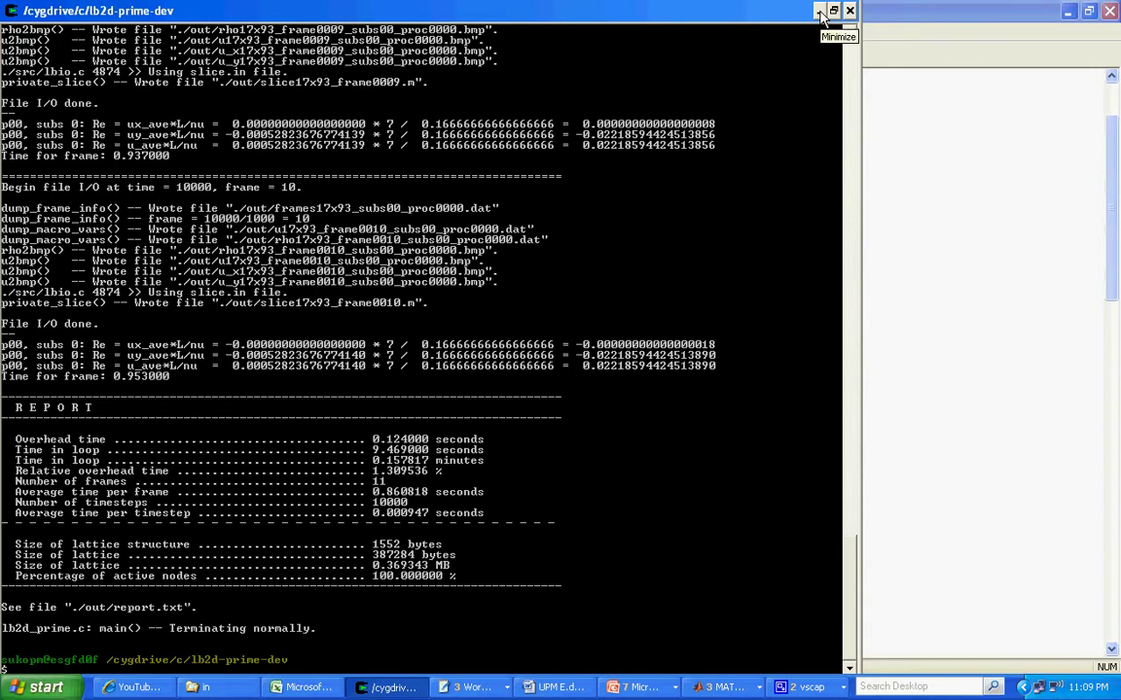
{"action": "left_click", "coordinate": [820, 11]}
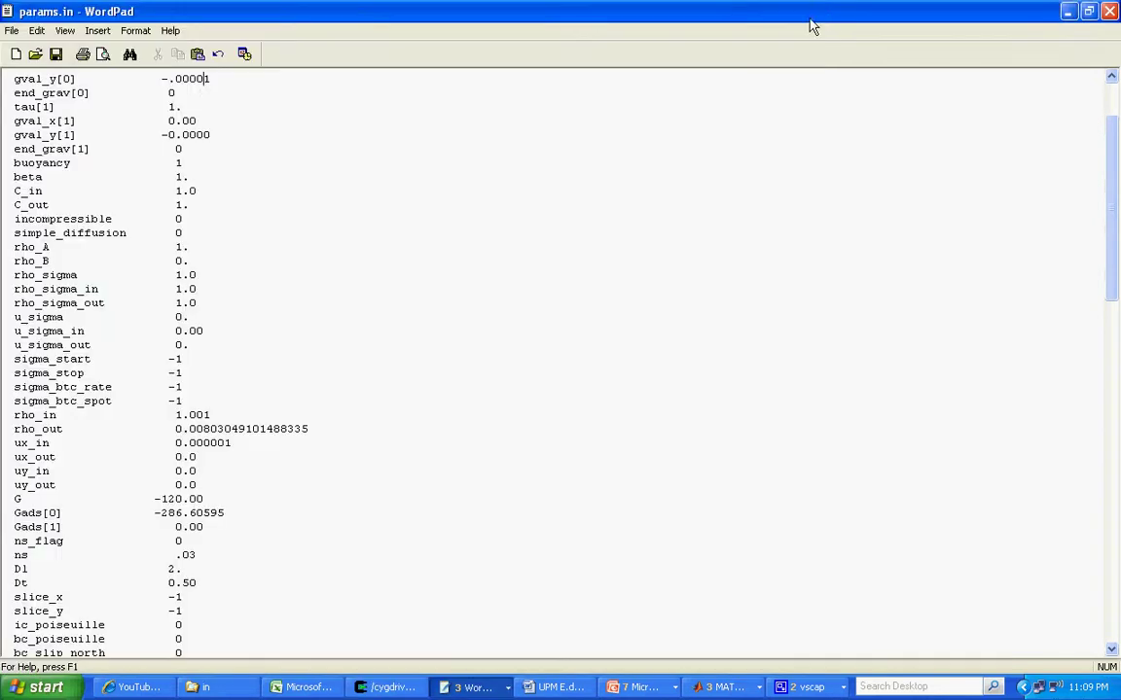
Step: Minimize WordPad, show the lb2d-prime-dev out folder, and scroll down to the u17x93 frame thumbnails
{"action": "left_click", "coordinate": [1068, 12]}
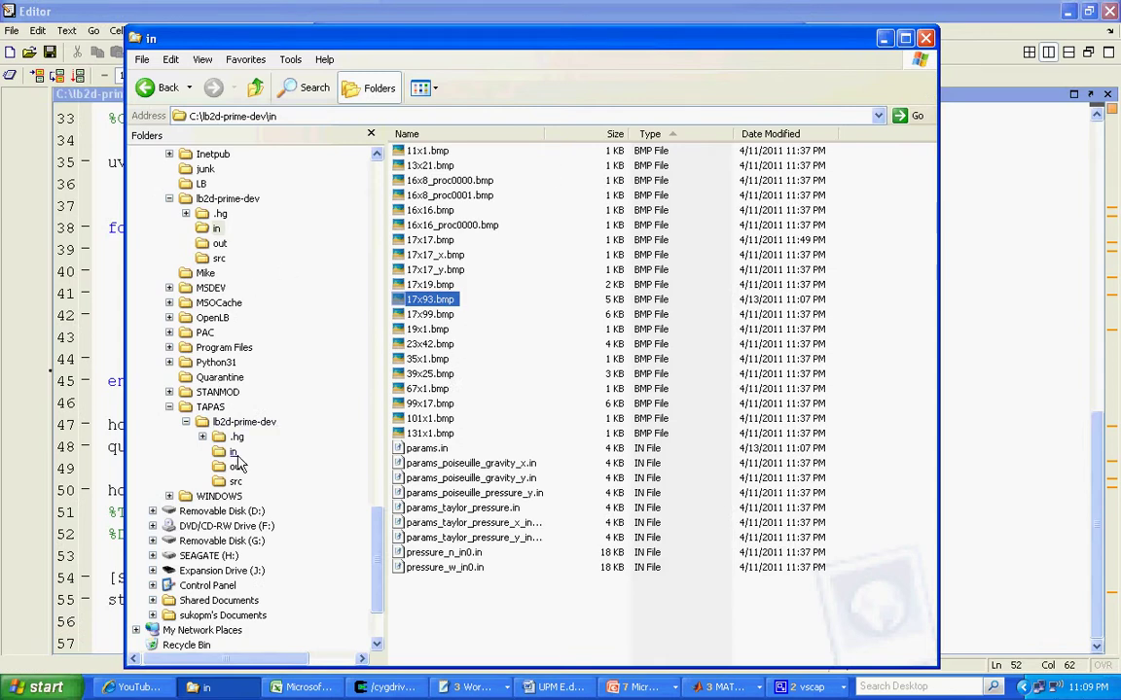
{"action": "left_click", "coordinate": [220, 244]}
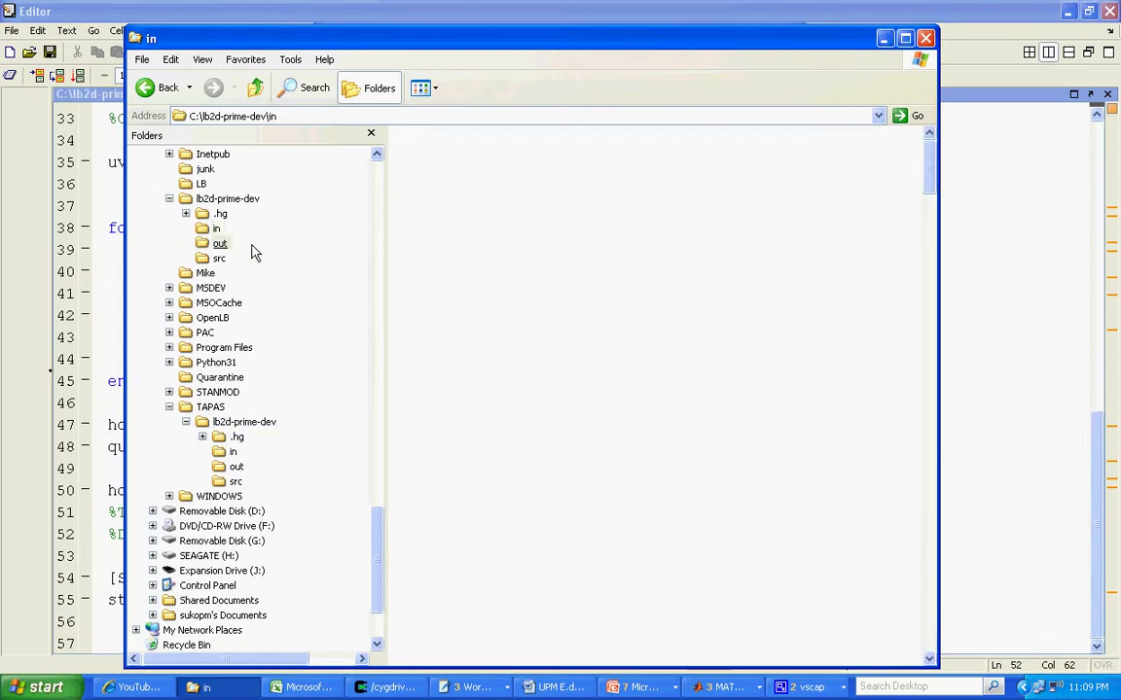
{"action": "left_click", "coordinate": [170, 407]}
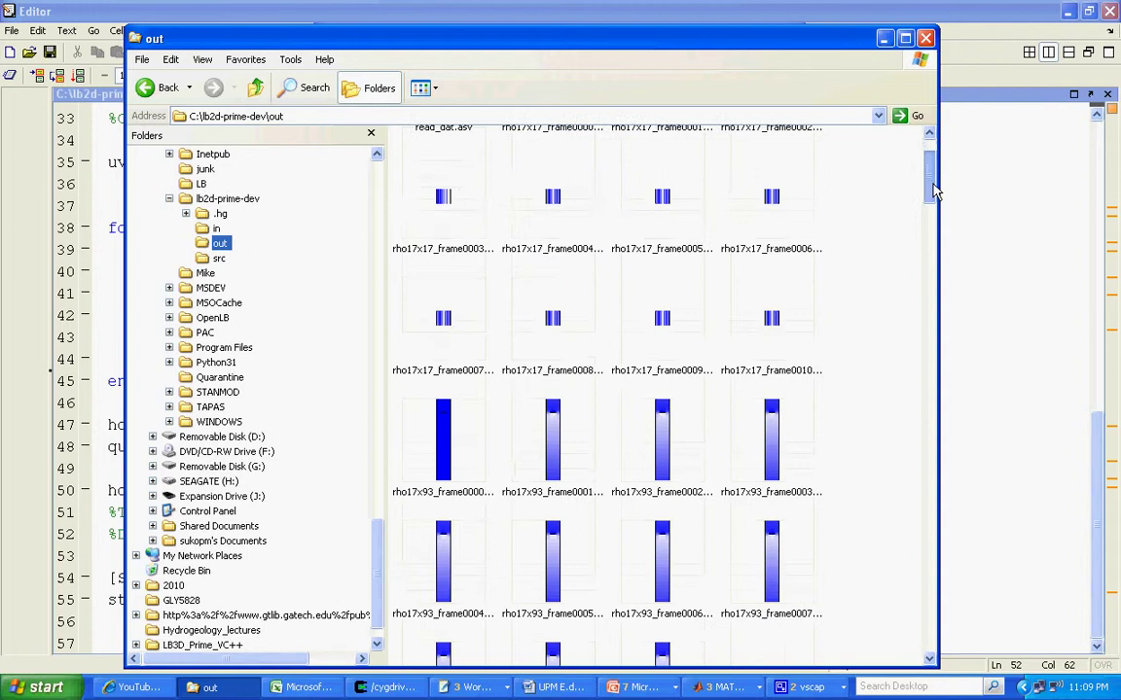
{"action": "left_click_drag", "start_coordinate": [932, 190], "coordinate": [932, 211]}
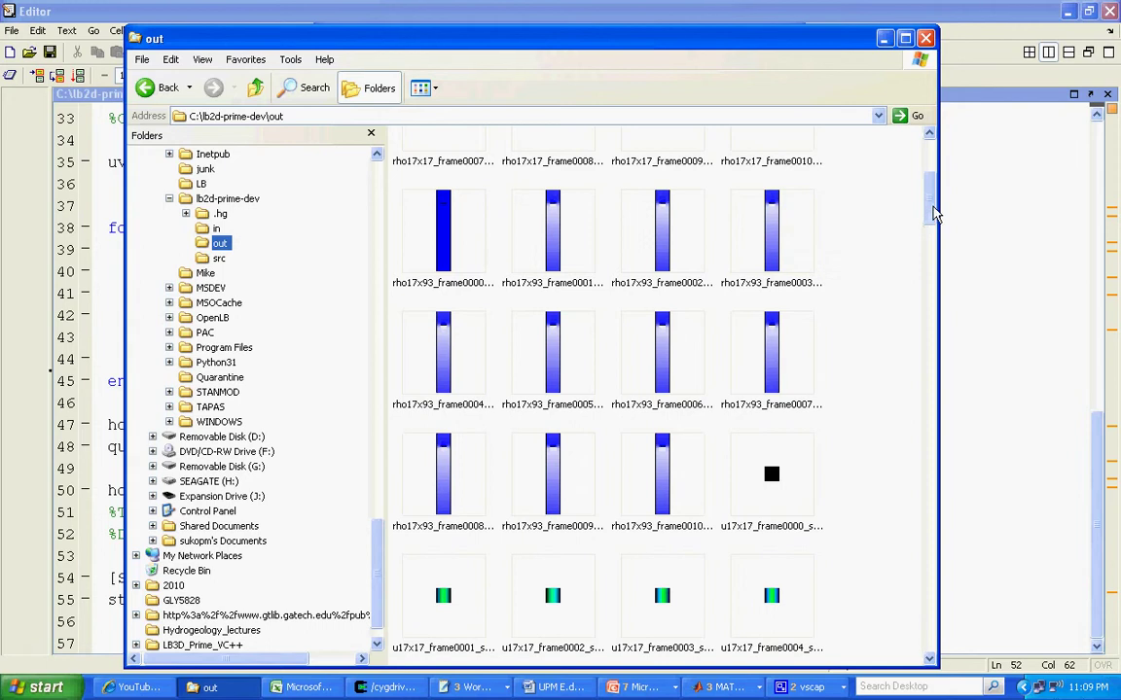
{"action": "left_click_drag", "start_coordinate": [934, 213], "coordinate": [932, 268]}
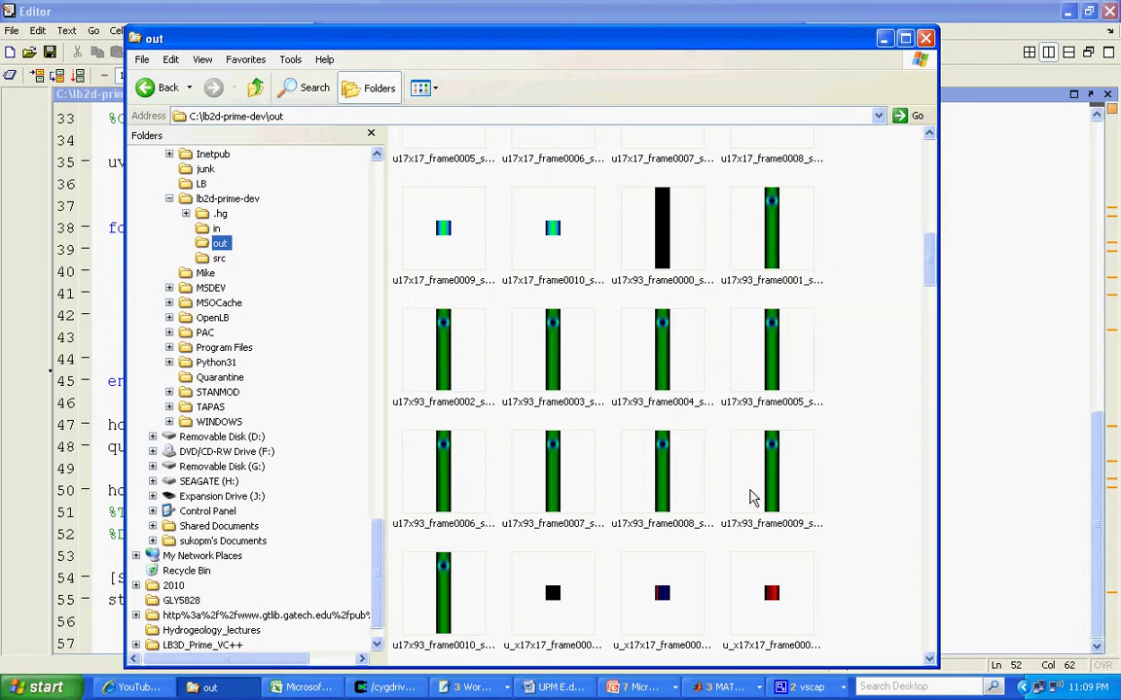
Step: Open u17x93_frame0010 in Picasa Photo Viewer to see the final velocity frame
{"action": "double_click", "coordinate": [445, 601]}
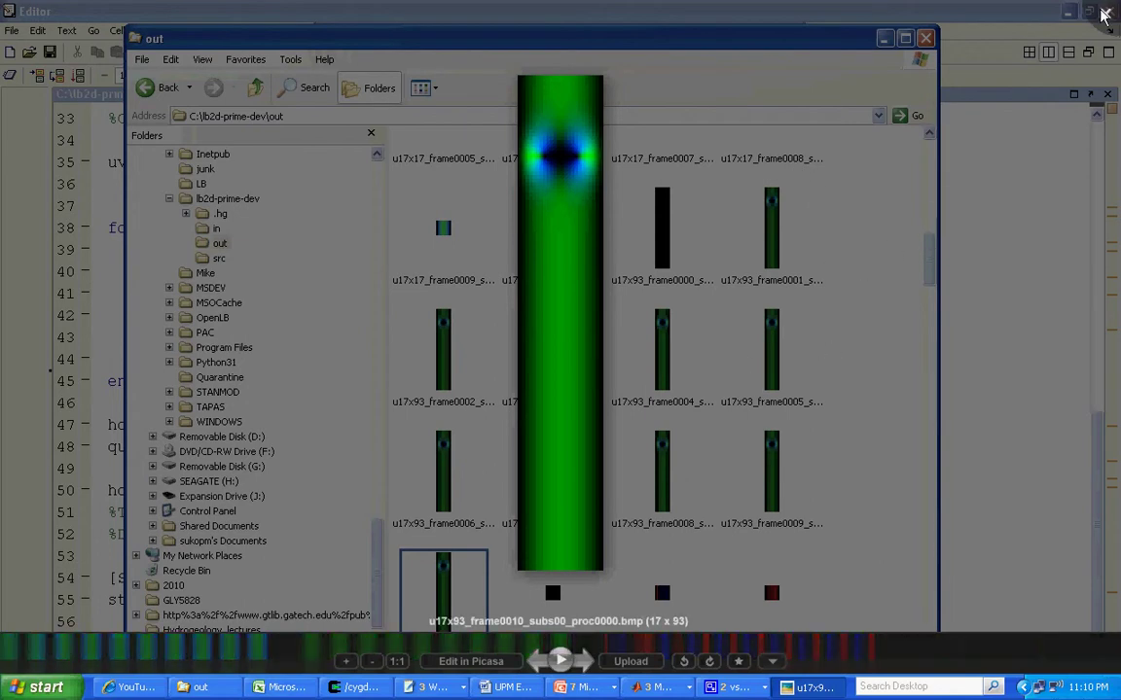
Step: Close Picasa and open u_x17x93_frame0010 in Windows Picture and Fax Viewer
{"action": "left_click", "coordinate": [994, 12]}
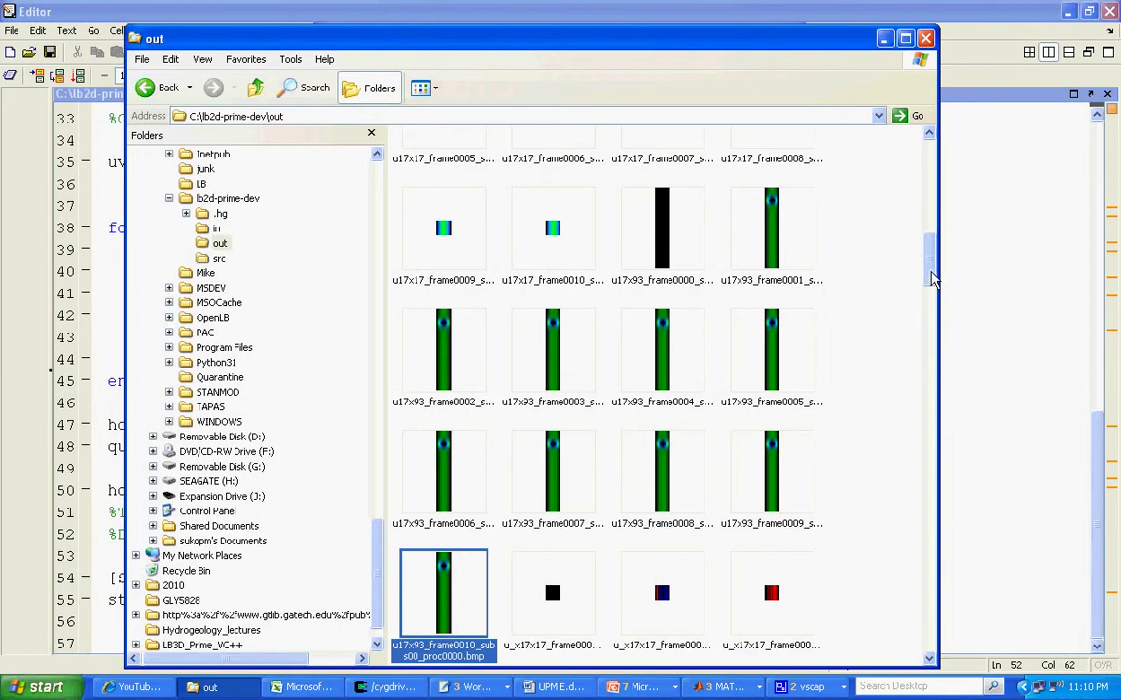
{"action": "left_click_drag", "start_coordinate": [931, 273], "coordinate": [932, 348]}
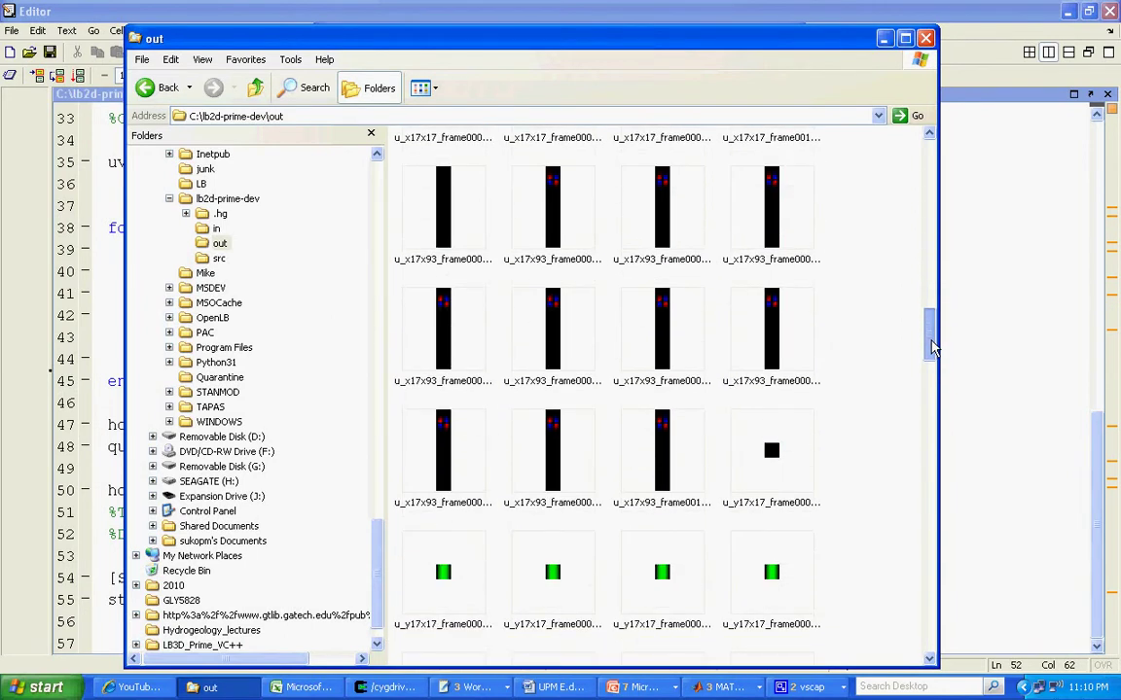
{"action": "left_click_drag", "start_coordinate": [932, 347], "coordinate": [932, 352]}
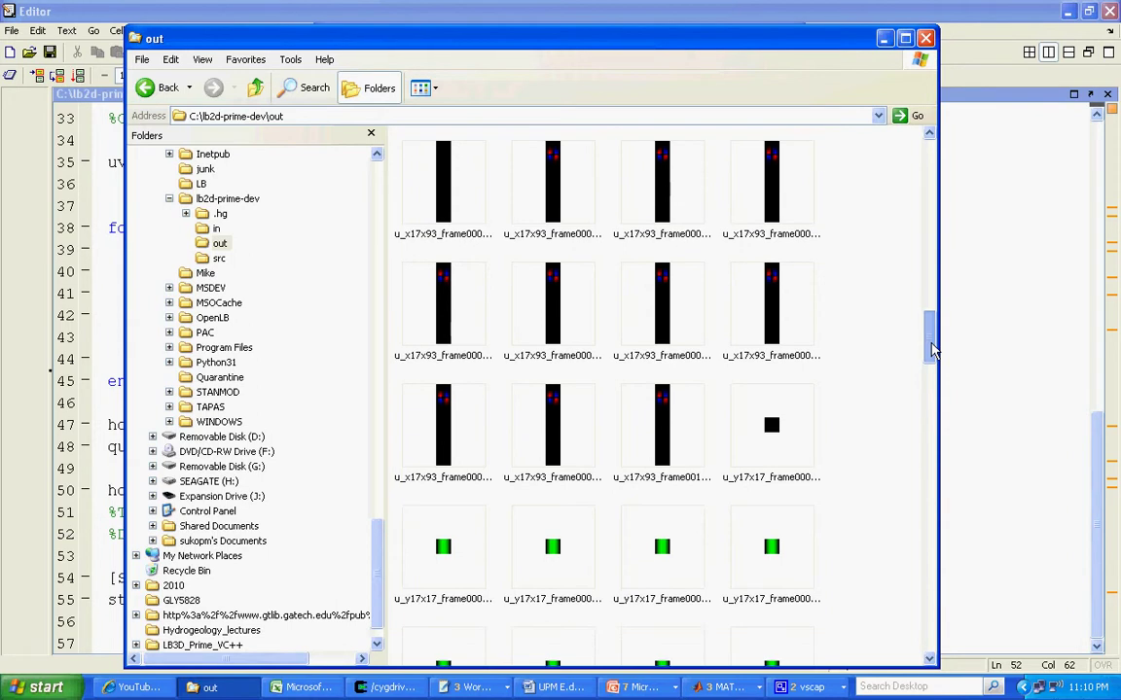
{"action": "right_click", "coordinate": [662, 438]}
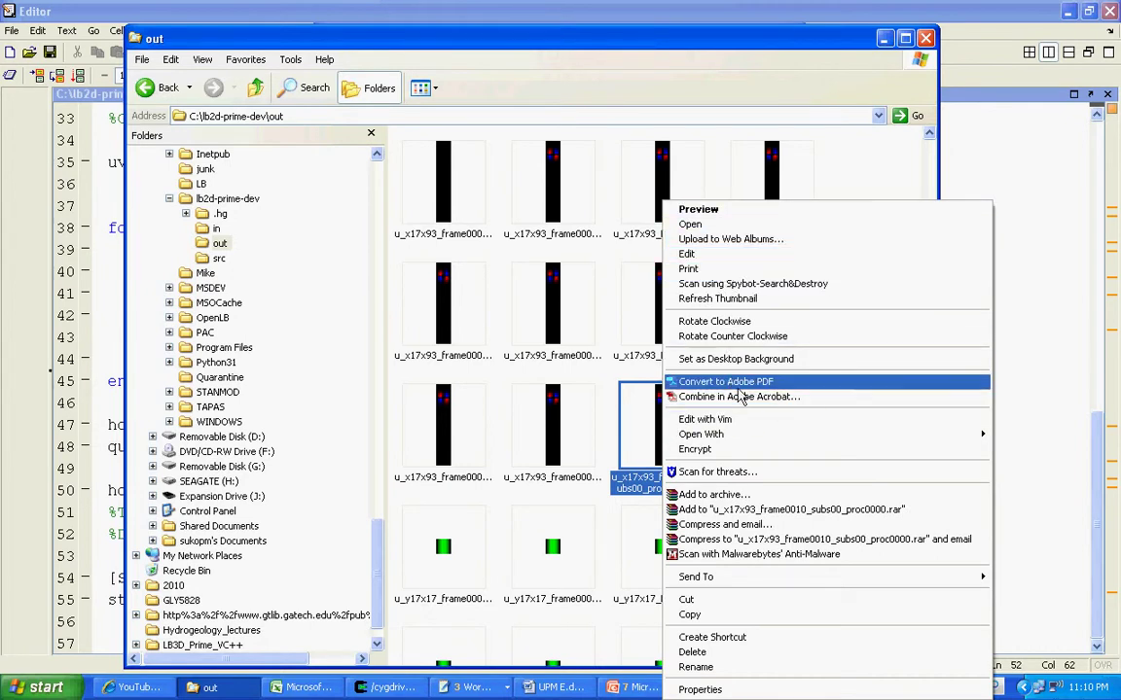
{"action": "mouse_move", "coordinate": [739, 445]}
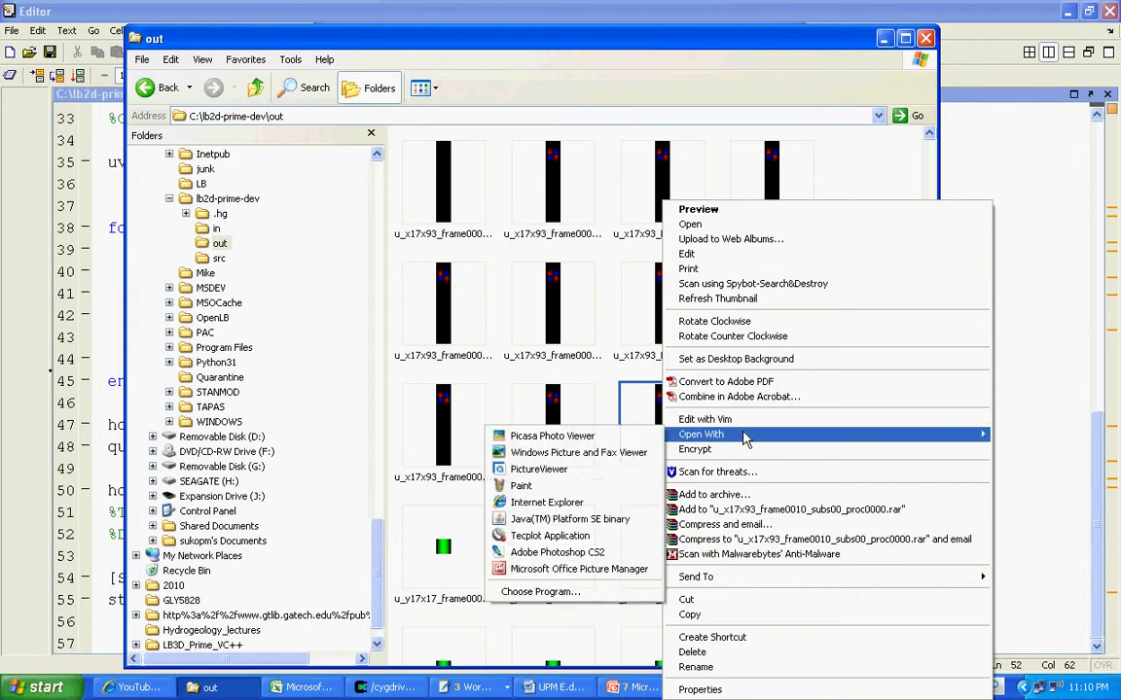
{"action": "left_click", "coordinate": [626, 454]}
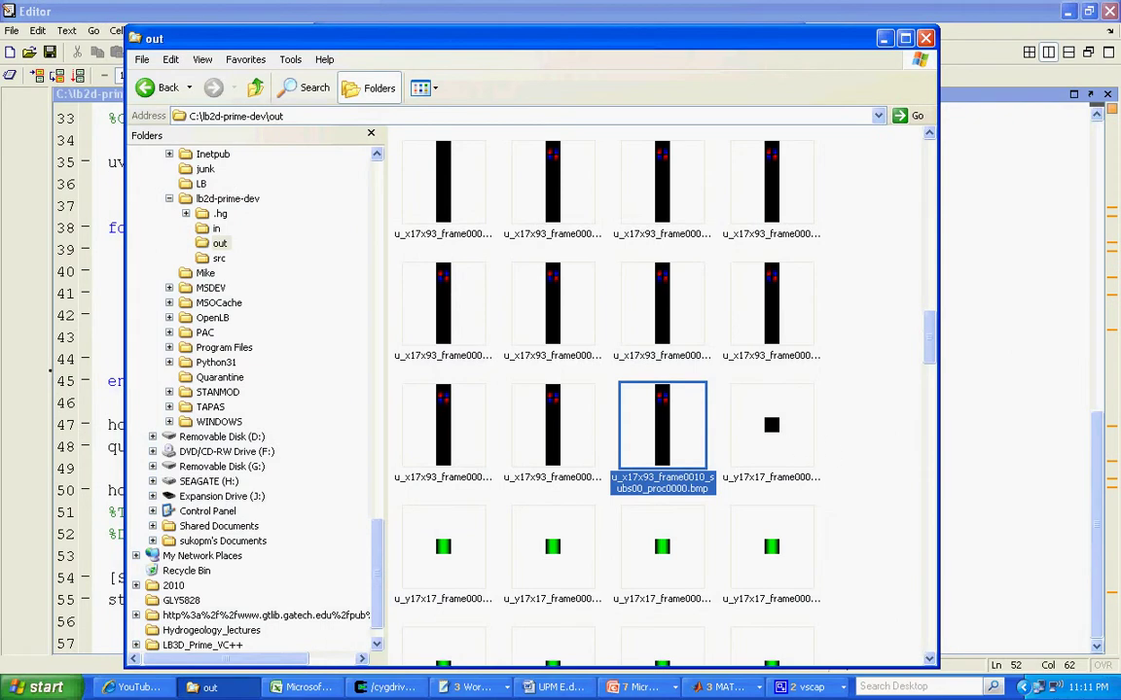
Step: Open u_y17x93_frame0010_subs00_proc0000.bmp in Windows Picture and Fax Viewer and zoom in
{"action": "left_click_drag", "start_coordinate": [930, 344], "coordinate": [930, 409]}
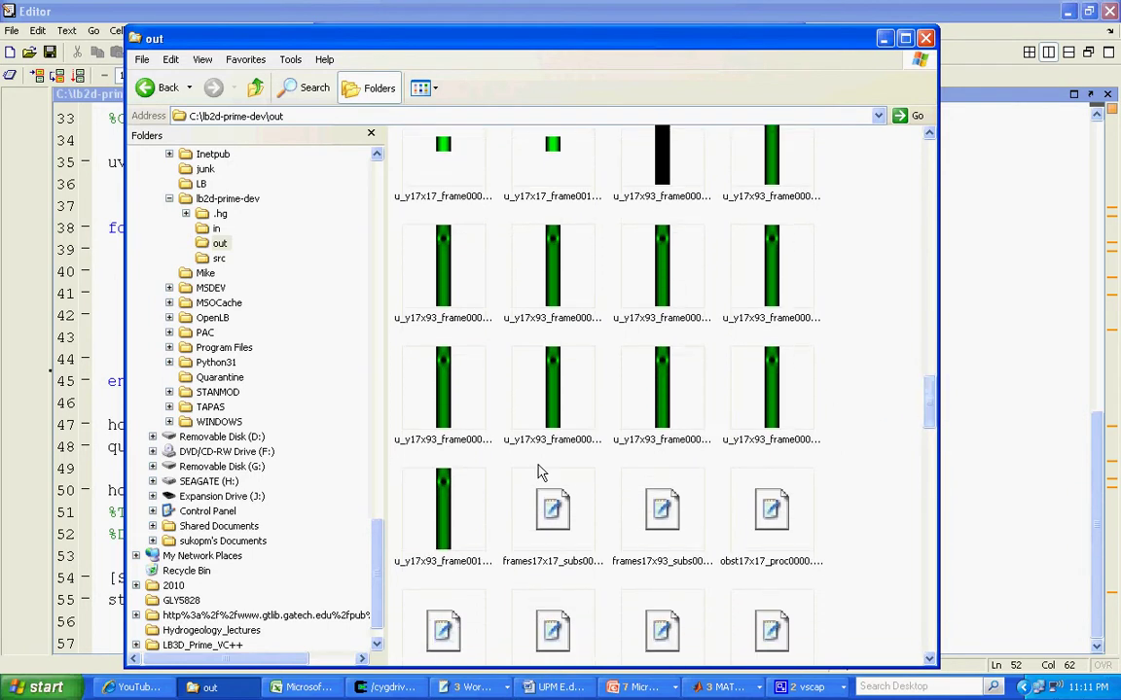
{"action": "right_click", "coordinate": [451, 524]}
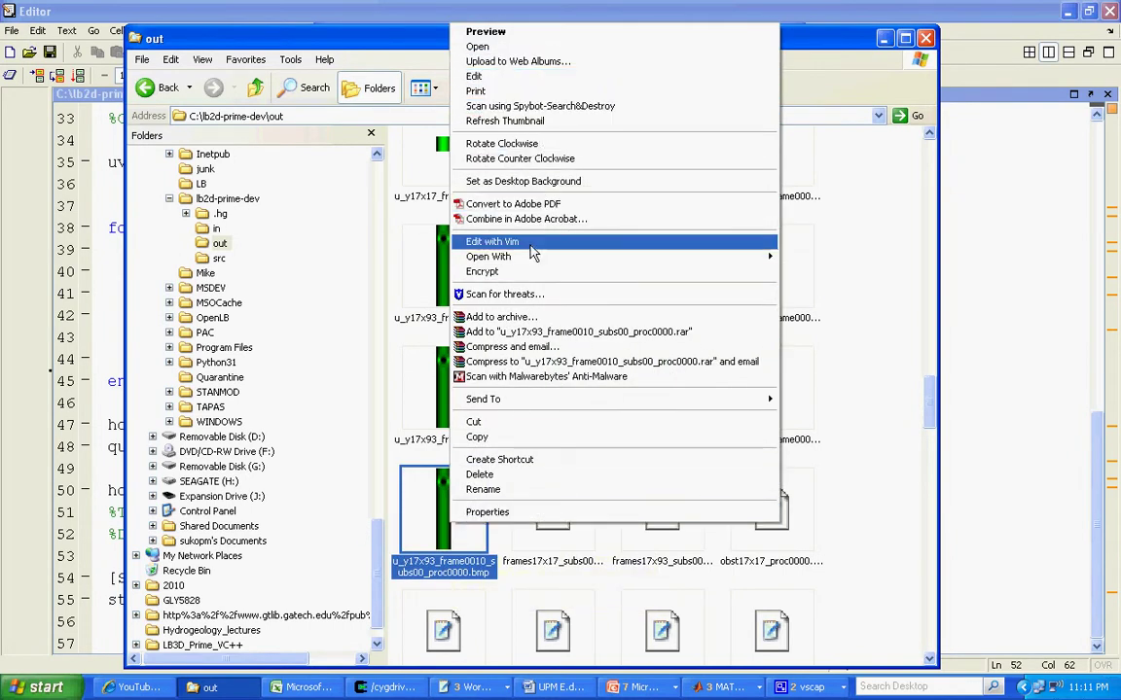
{"action": "mouse_move", "coordinate": [533, 258]}
{"action": "left_click", "coordinate": [861, 275]}
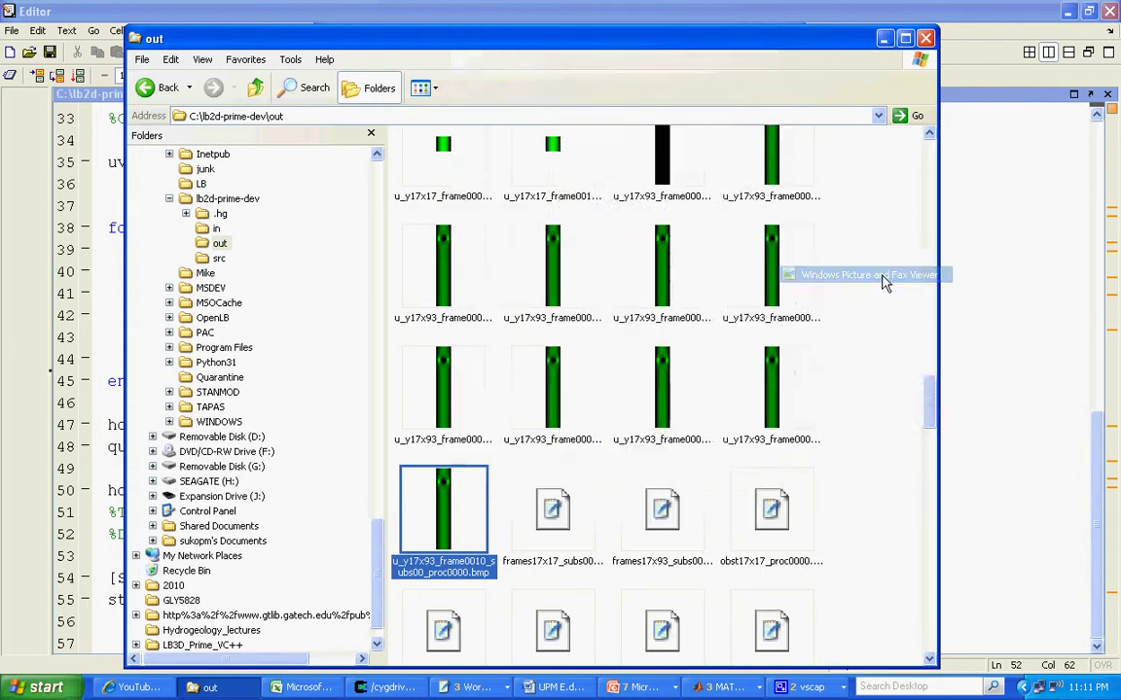
{"action": "scroll", "coordinate": [744, 342], "scroll_direction": "up", "scroll_amount": 2}
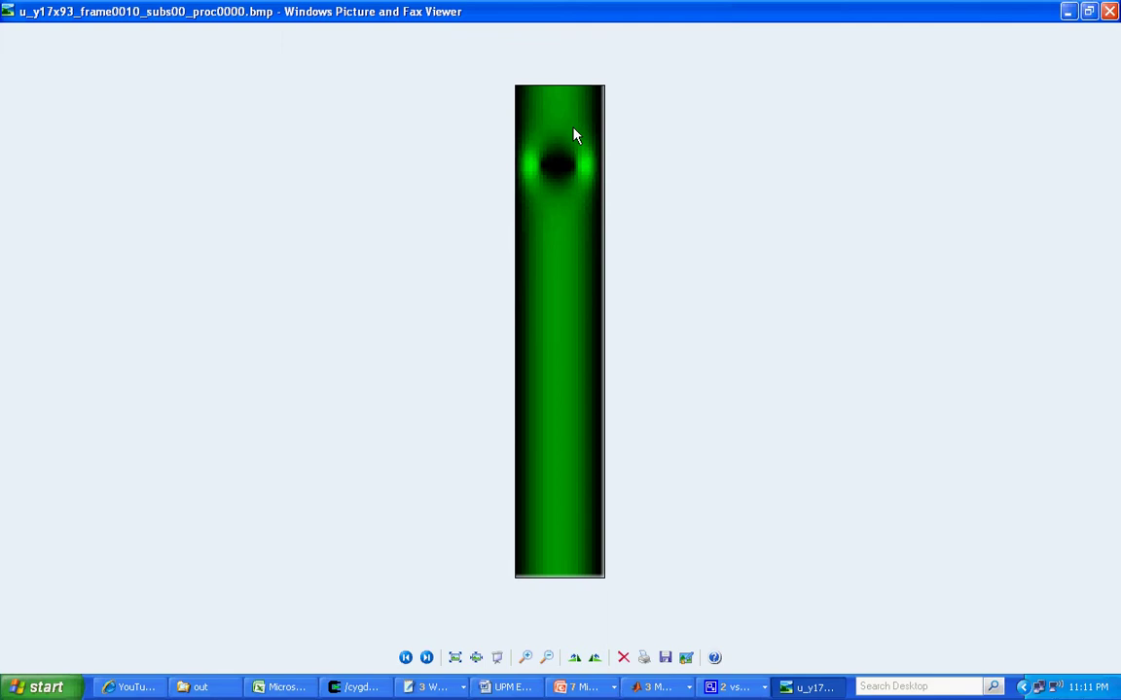
Step: Close the picture viewer, minimize the out folder, and bring MATLAB's read_dat.m editor forward
{"action": "left_click", "coordinate": [1108, 12]}
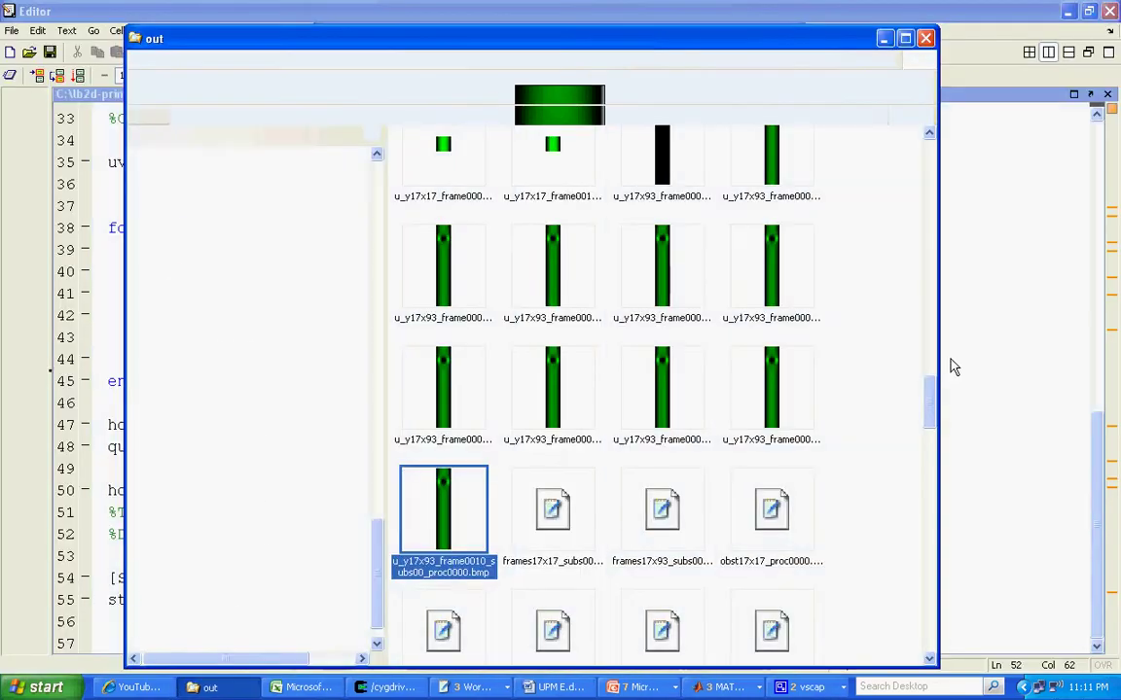
{"action": "scroll", "coordinate": [953, 464], "scroll_direction": "down", "scroll_amount": 4}
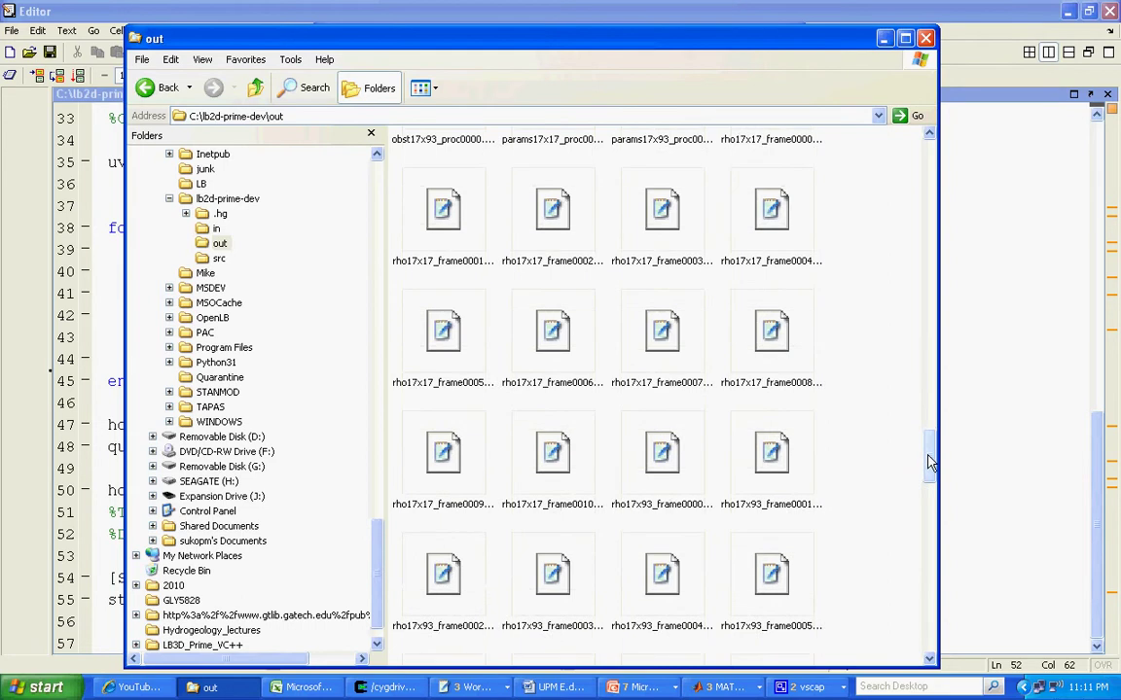
{"action": "left_click_drag", "start_coordinate": [938, 457], "coordinate": [931, 457]}
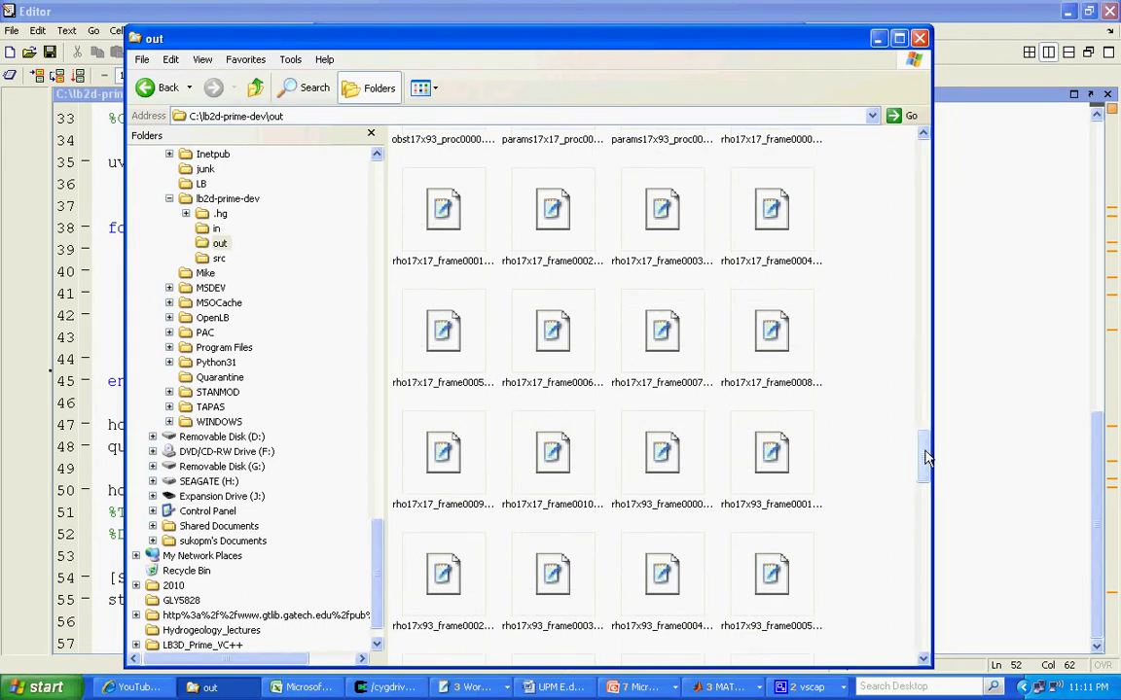
{"action": "left_click", "coordinate": [879, 39]}
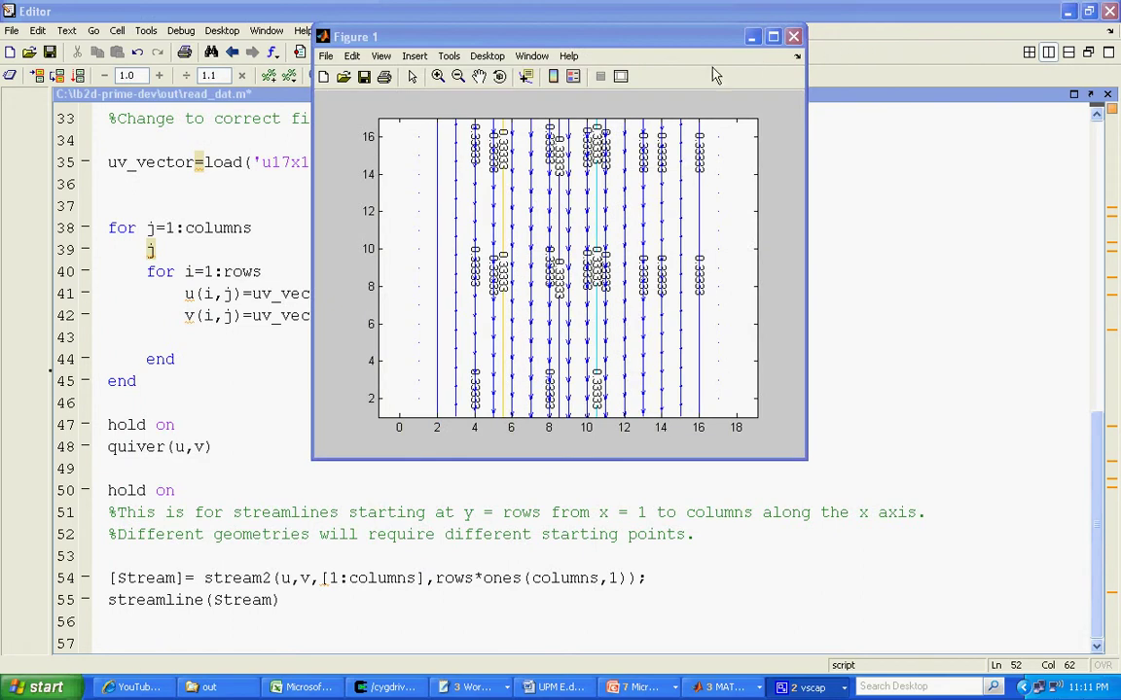
{"action": "left_click", "coordinate": [724, 687]}
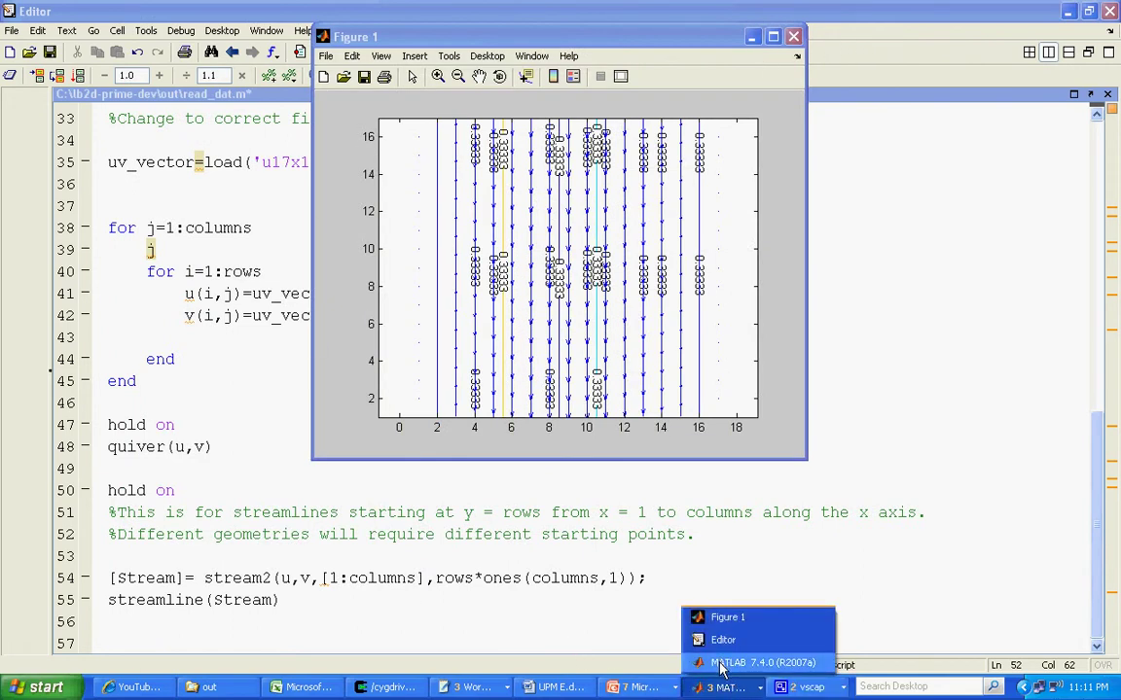
{"action": "left_click", "coordinate": [721, 640]}
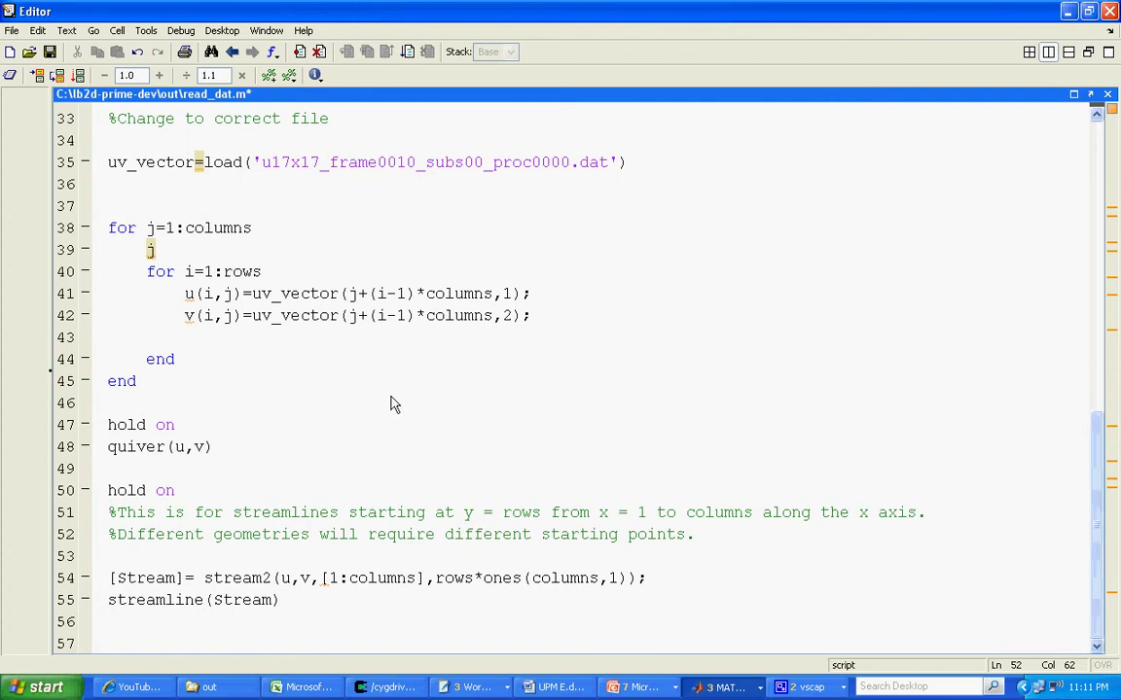
Step: Change the velocity and density file names in read_dat.m from 17x17 to 17x93
{"action": "left_click_drag", "start_coordinate": [300, 165], "coordinate": [319, 165]}
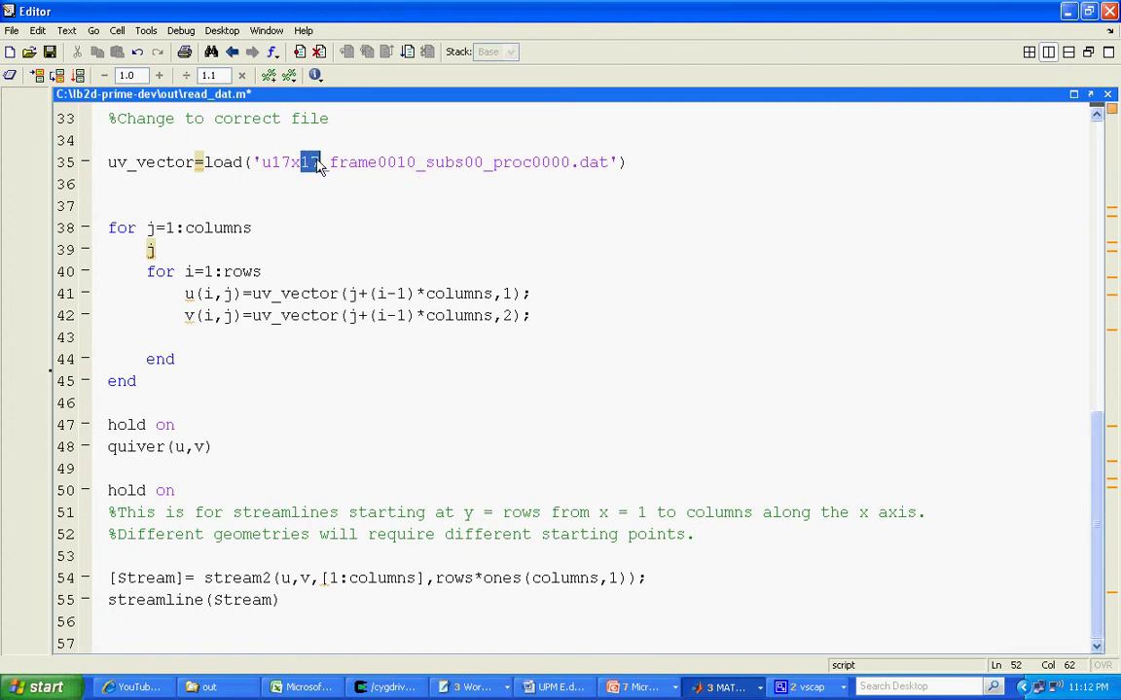
{"action": "type", "text": "93"}
{"action": "scroll", "coordinate": [517, 225], "scroll_direction": "up", "scroll_amount": 4}
{"action": "scroll", "coordinate": [517, 226], "scroll_direction": "up", "scroll_amount": 6}
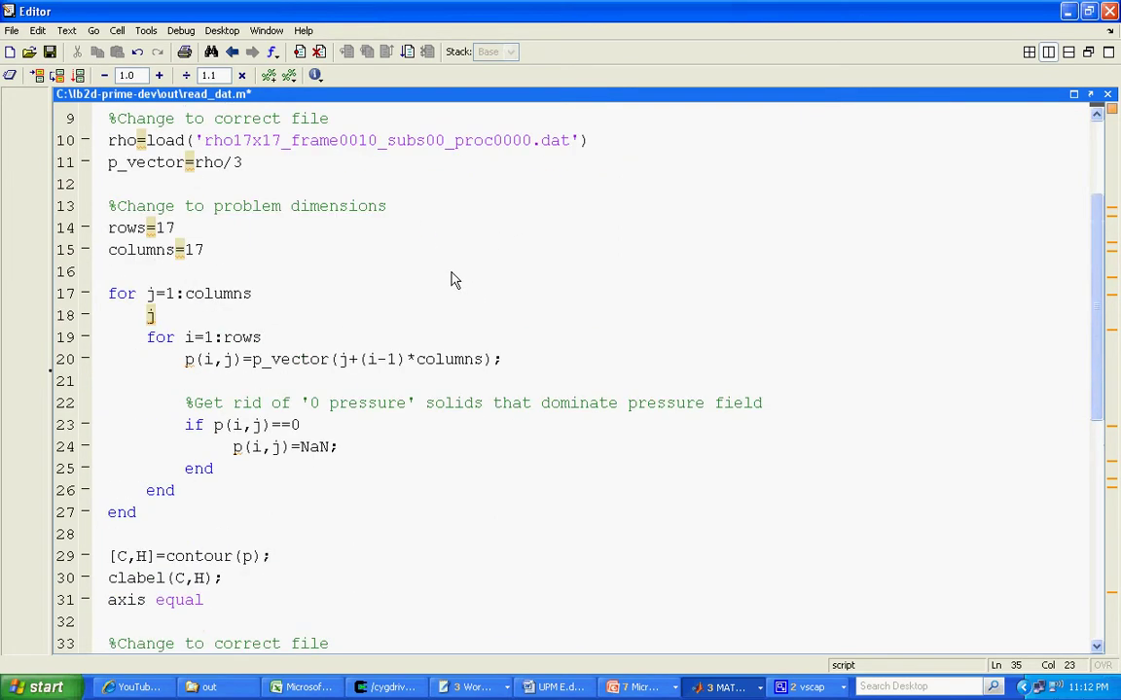
{"action": "scroll", "coordinate": [432, 301], "scroll_direction": "up", "scroll_amount": 2}
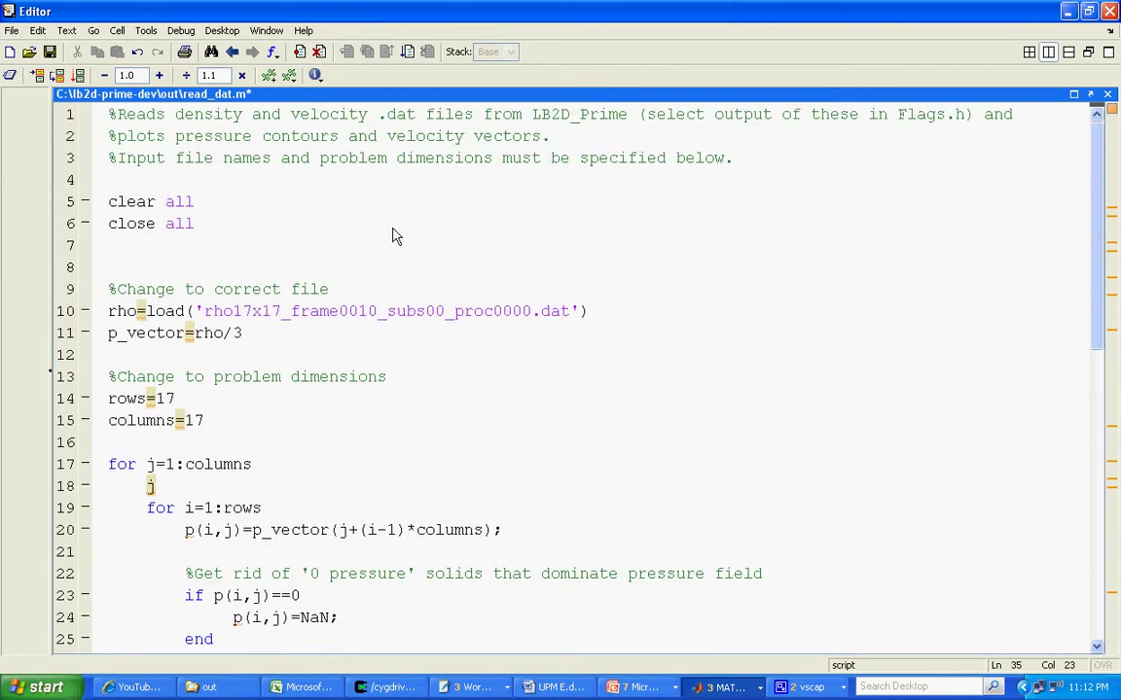
{"action": "left_click_drag", "start_coordinate": [262, 311], "coordinate": [281, 312]}
{"action": "type", "text": "93"}
Step: Set rows to 93 and save read_dat.m
{"action": "left_click_drag", "start_coordinate": [156, 399], "coordinate": [179, 410]}
{"action": "type", "text": "93"}
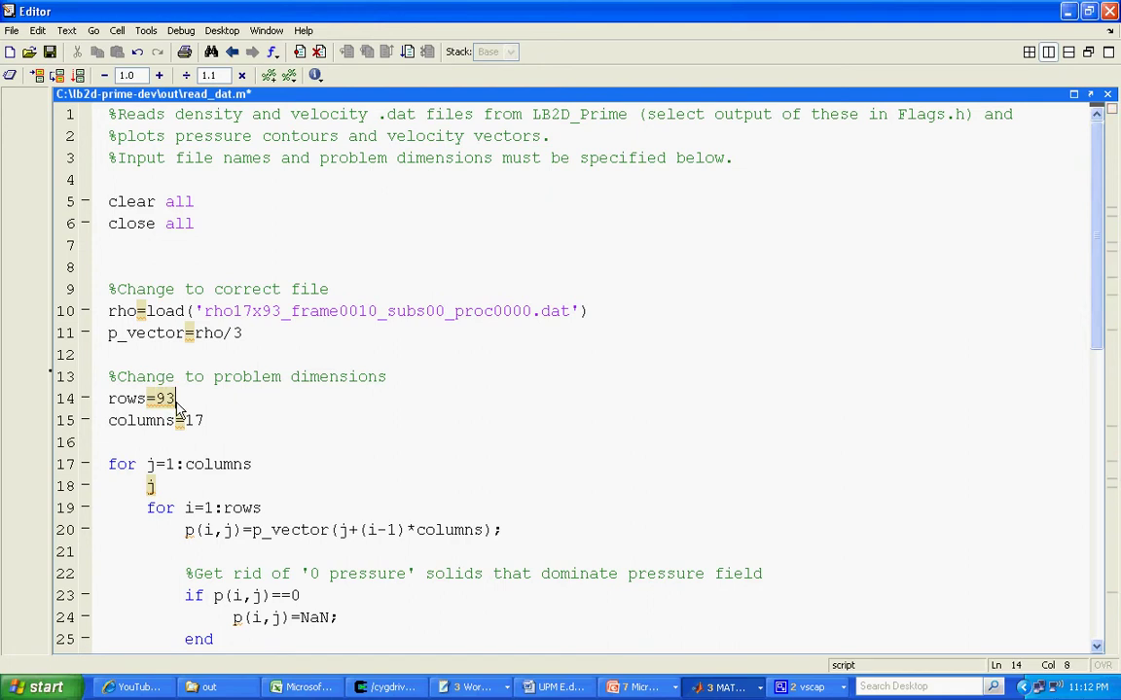
{"action": "scroll", "coordinate": [525, 448], "scroll_direction": "down", "scroll_amount": 3}
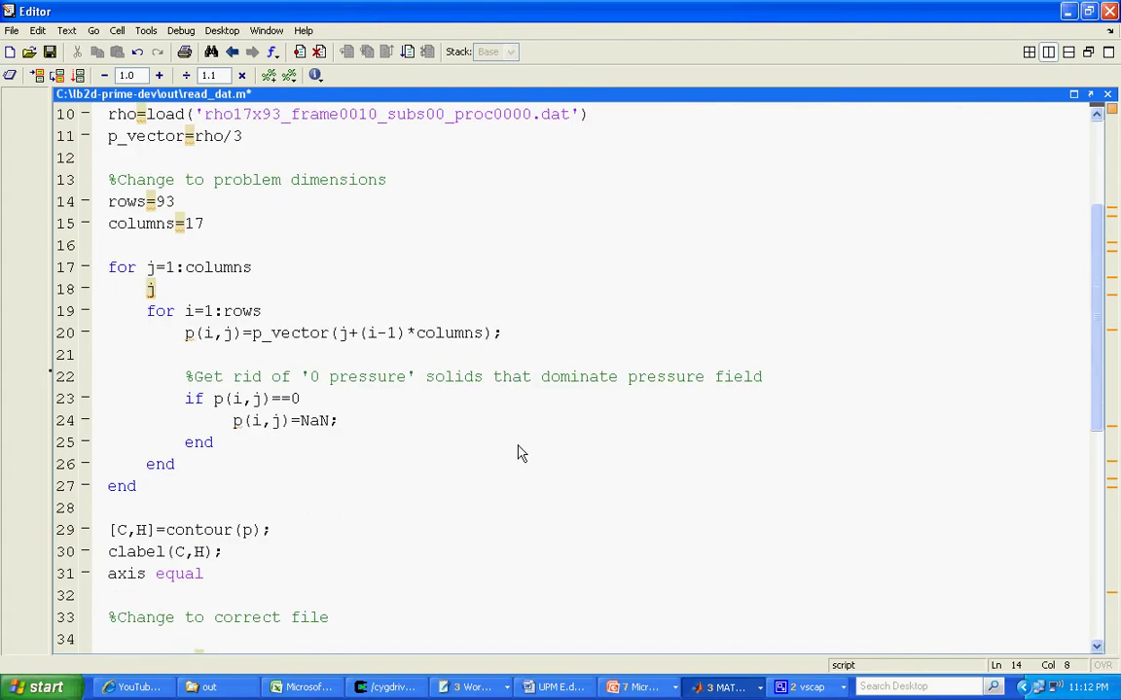
{"action": "scroll", "coordinate": [510, 467], "scroll_direction": "down", "scroll_amount": 8}
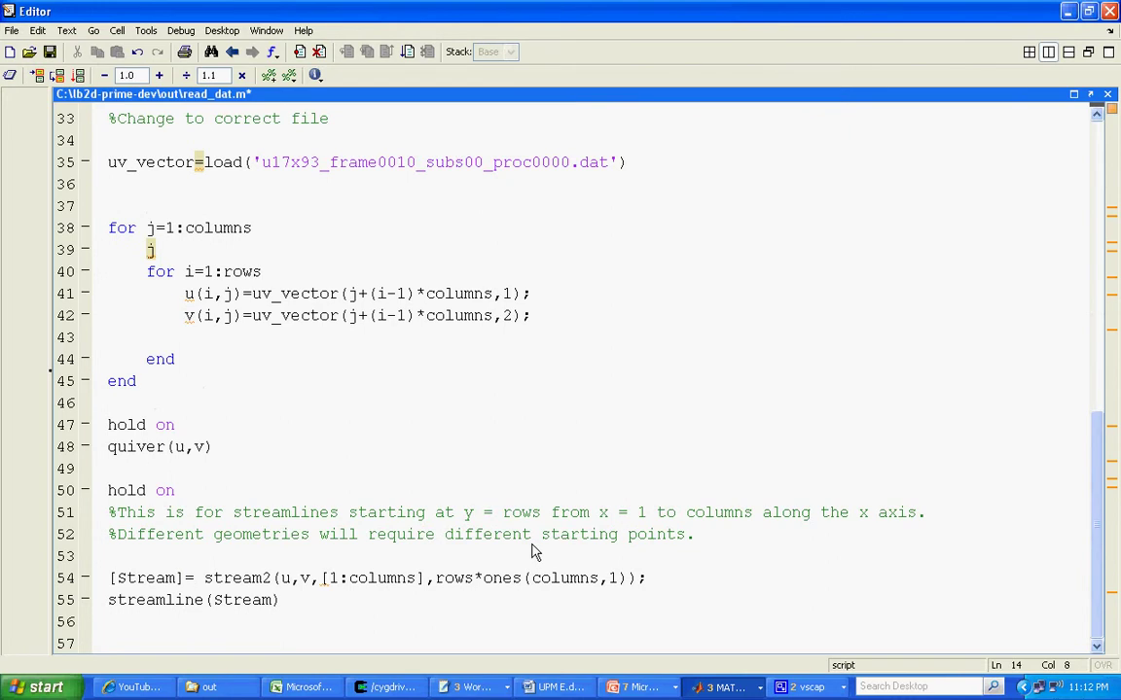
{"action": "scroll", "coordinate": [487, 486], "scroll_direction": "up", "scroll_amount": 11}
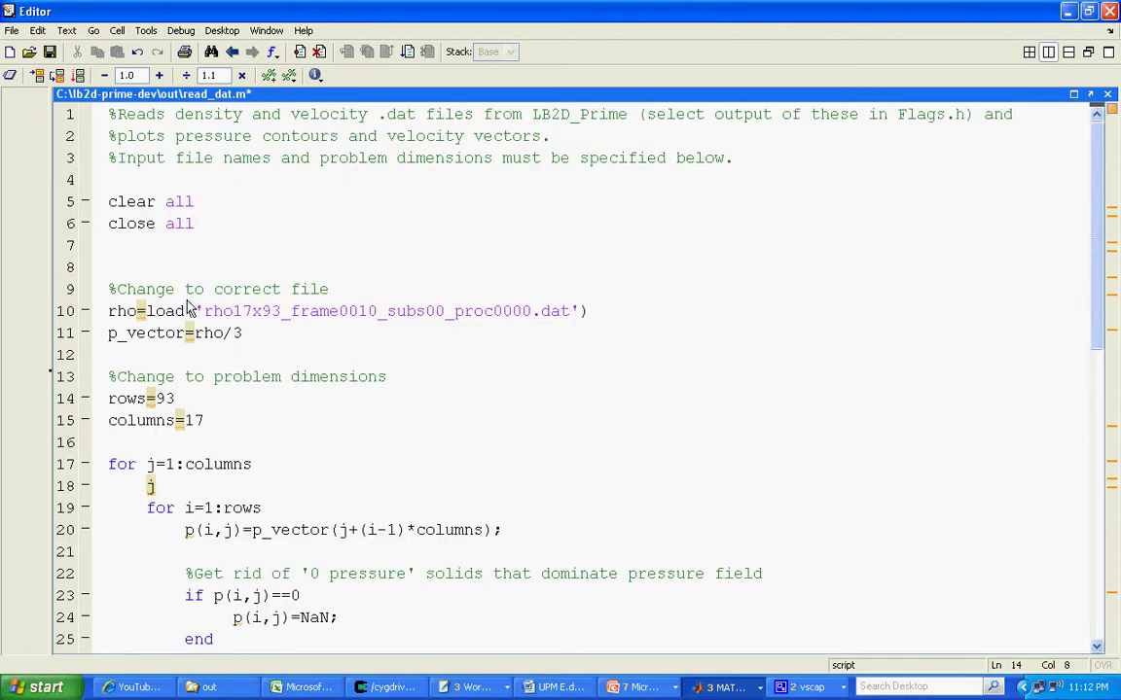
{"action": "left_click", "coordinate": [49, 51]}
Step: Rerun read_dat in the MATLAB command window and maximize the resulting 93x17 Figure 1 plot
{"action": "left_click", "coordinate": [725, 687]}
{"action": "left_click", "coordinate": [732, 665]}
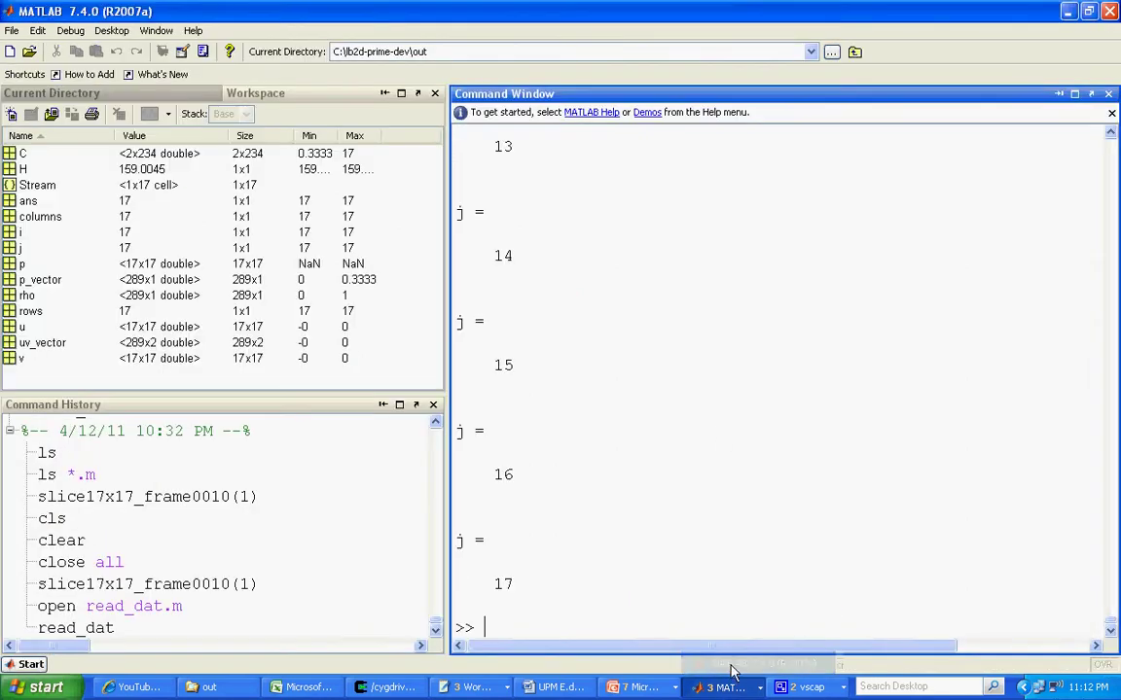
{"action": "key", "text": "Up"}
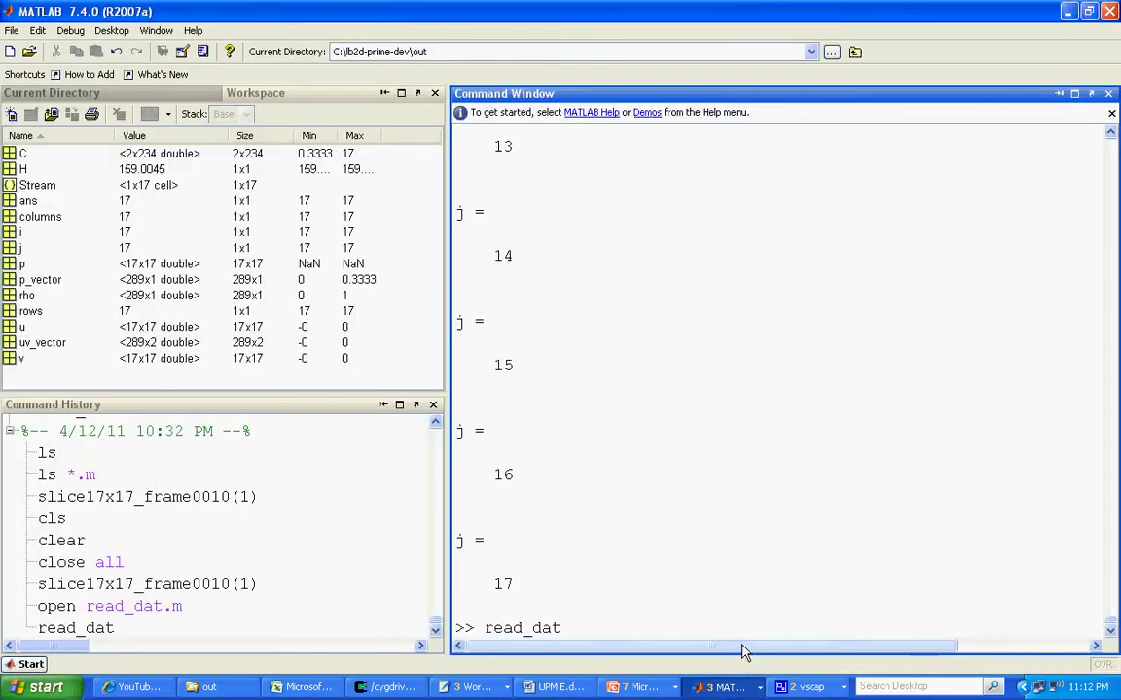
{"action": "key", "text": "Return"}
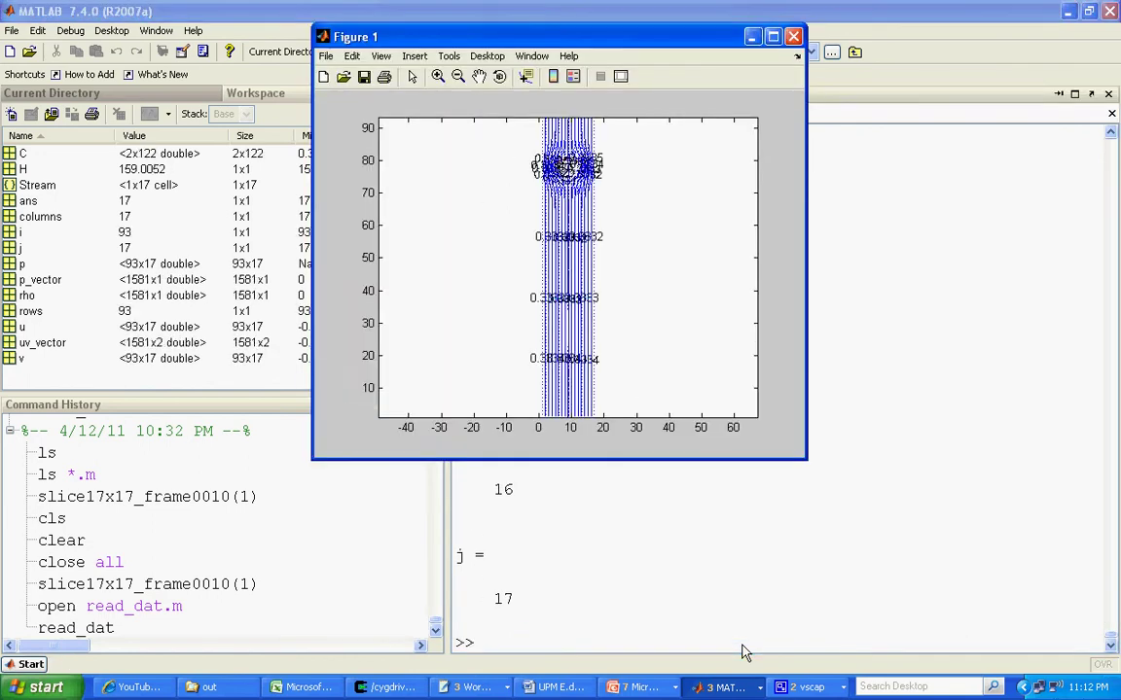
{"action": "left_click", "coordinate": [773, 37]}
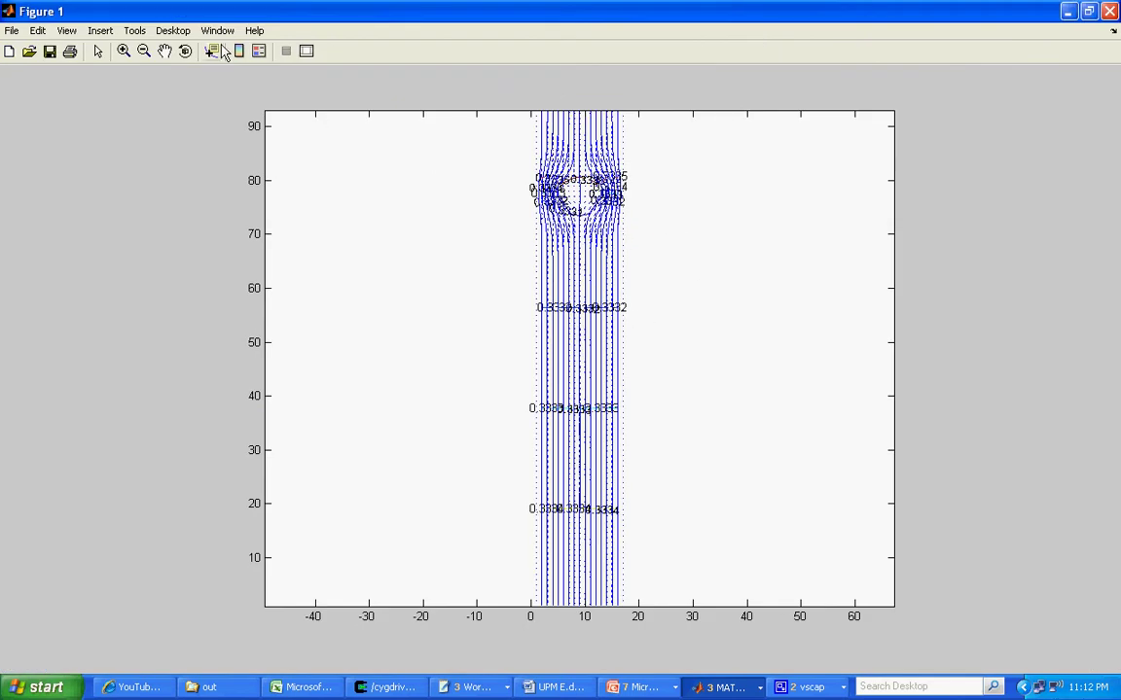
Step: Zoom Figure 1 in on the obstacle near x≈9, y≈77 to show streamlines and pressure contours
{"action": "left_click", "coordinate": [124, 53]}
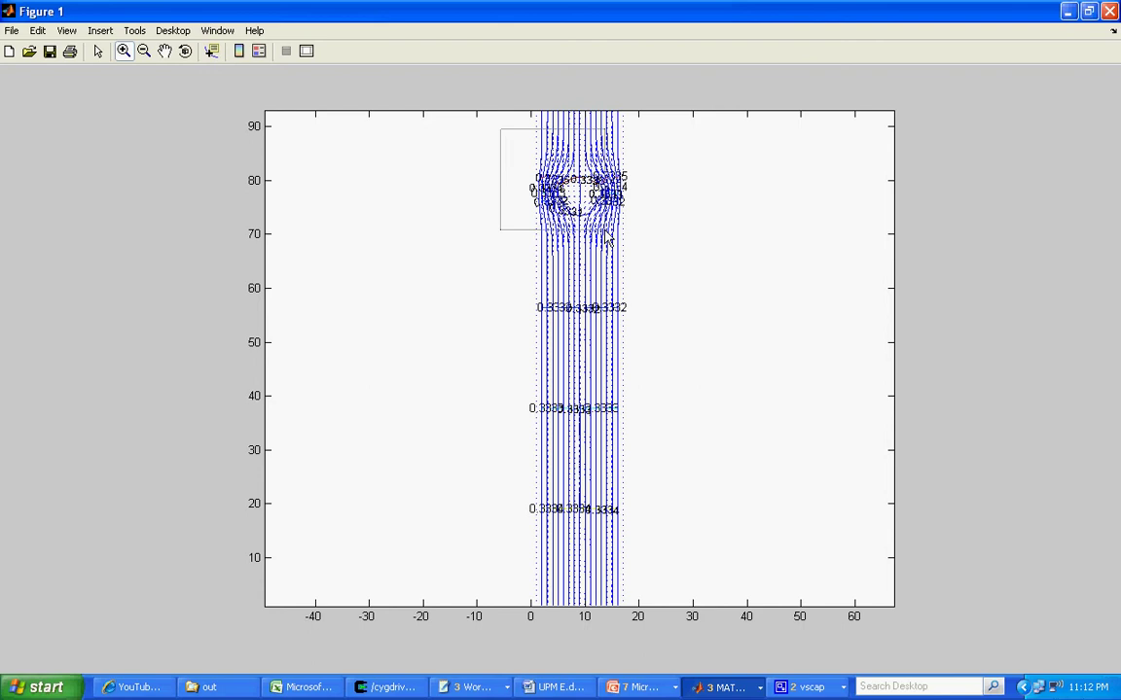
{"action": "left_click_drag", "start_coordinate": [605, 237], "coordinate": [671, 263]}
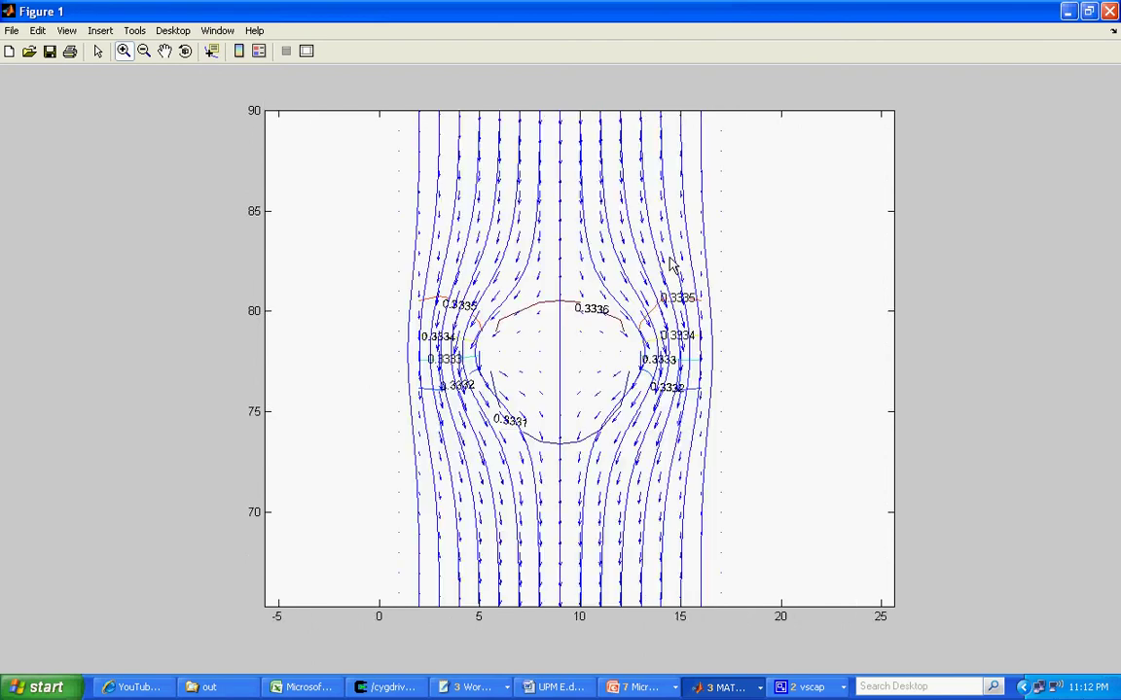